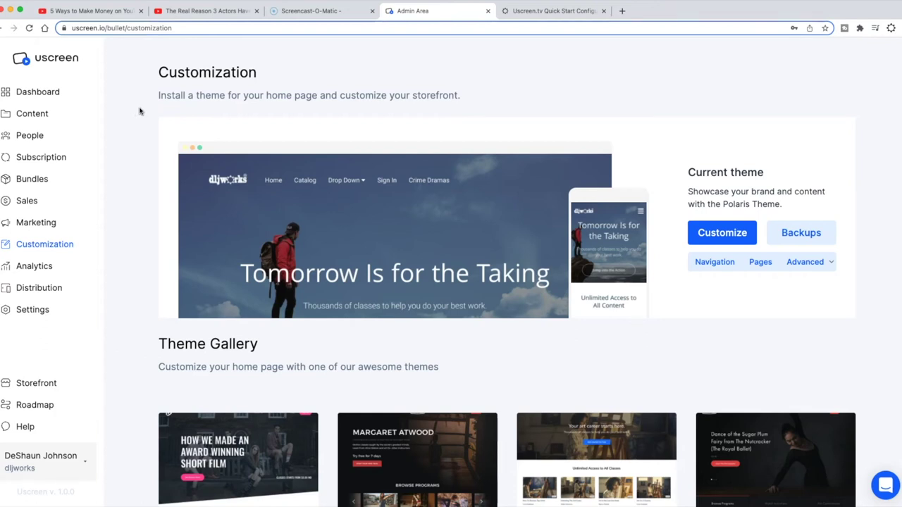
View the Uscreen.tv Quick Start Configuration Course product page and return to the Admin Area's Customization page.
click(515, 13)
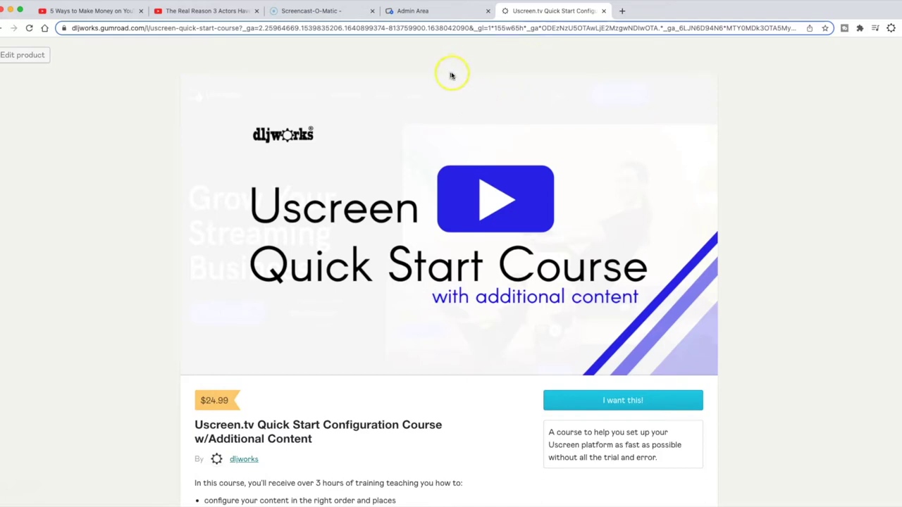
click(427, 12)
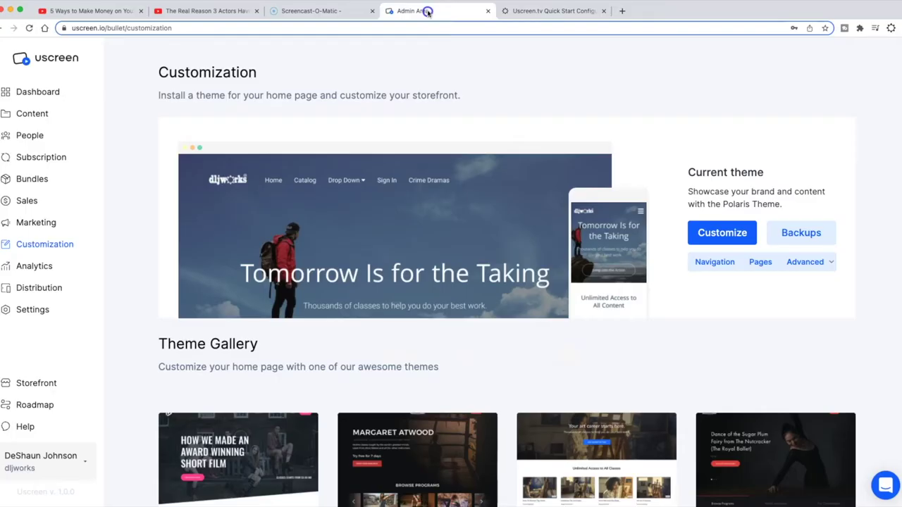
click(543, 12)
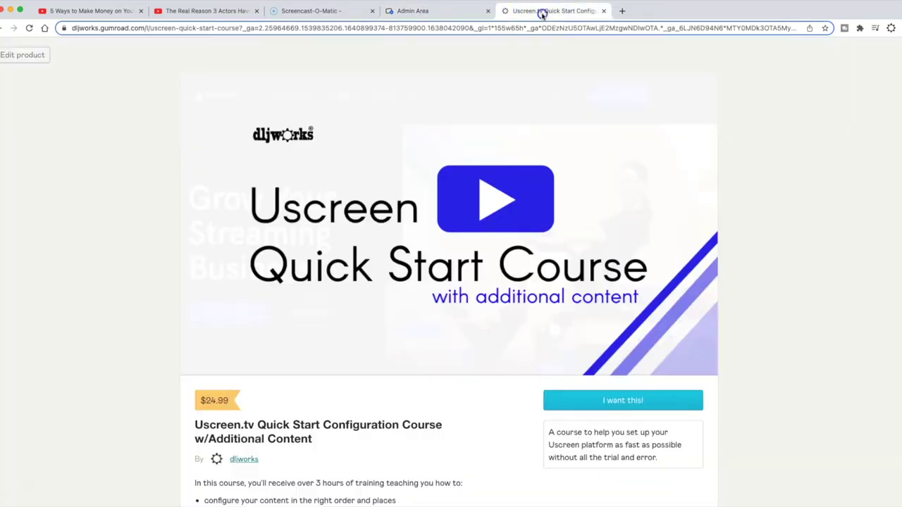
click(440, 13)
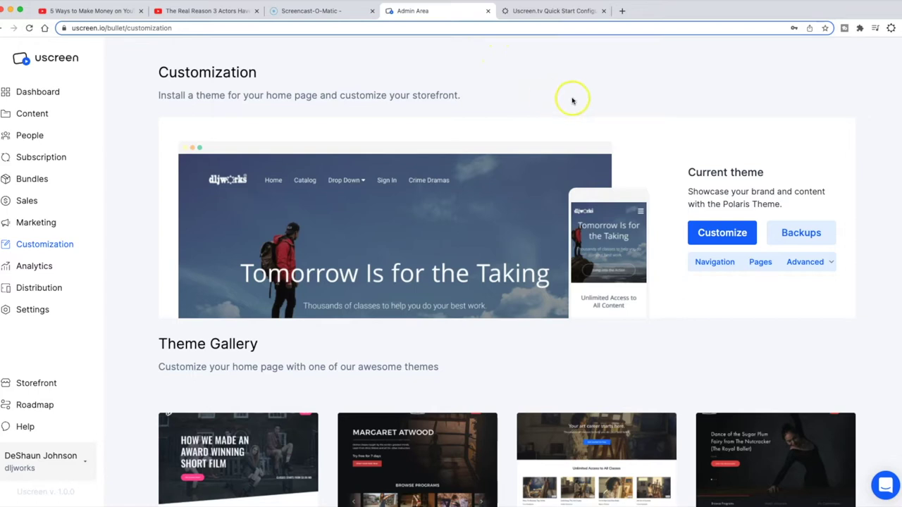
Examine the Customization page, including the Theme Gallery and the current theme's advanced options.
scroll(599, 141, down, 3)
scroll(635, 177, up, 3)
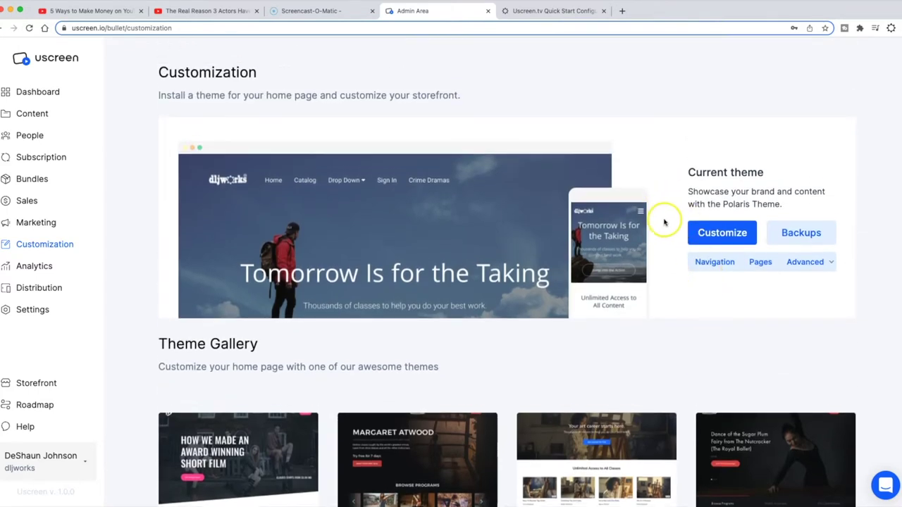
scroll(725, 215, down, 2)
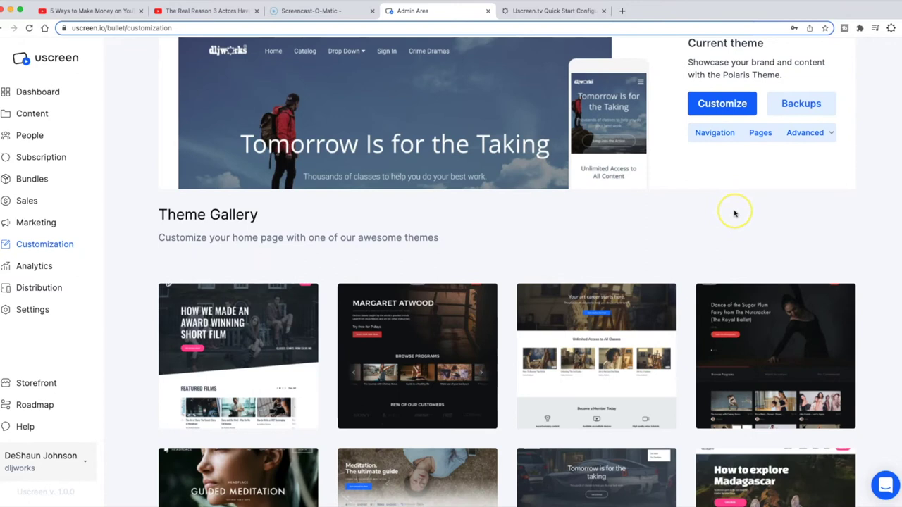
scroll(726, 222, down, 1)
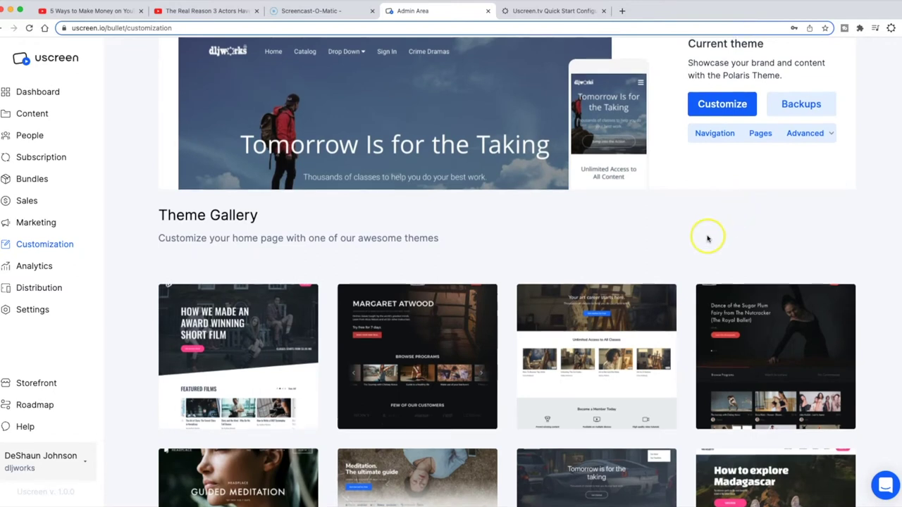
scroll(705, 243, up, 3)
click(649, 155)
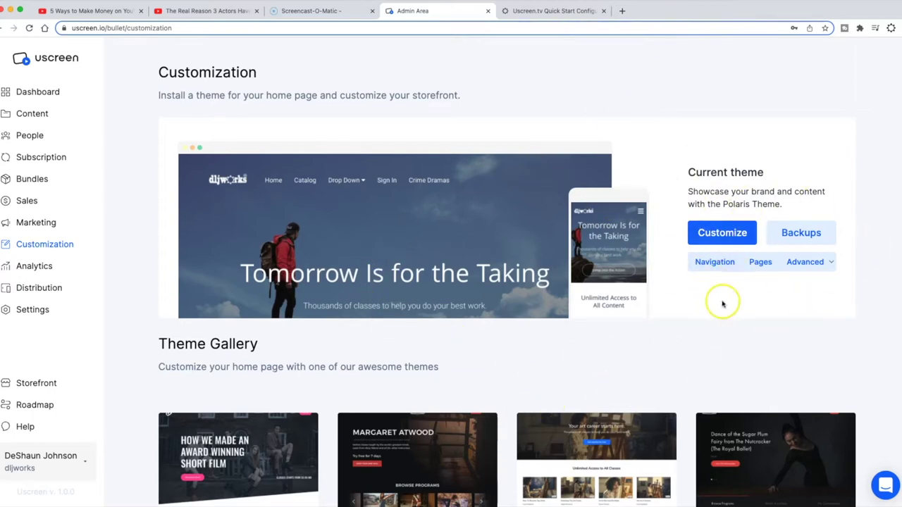
scroll(560, 283, down, 3)
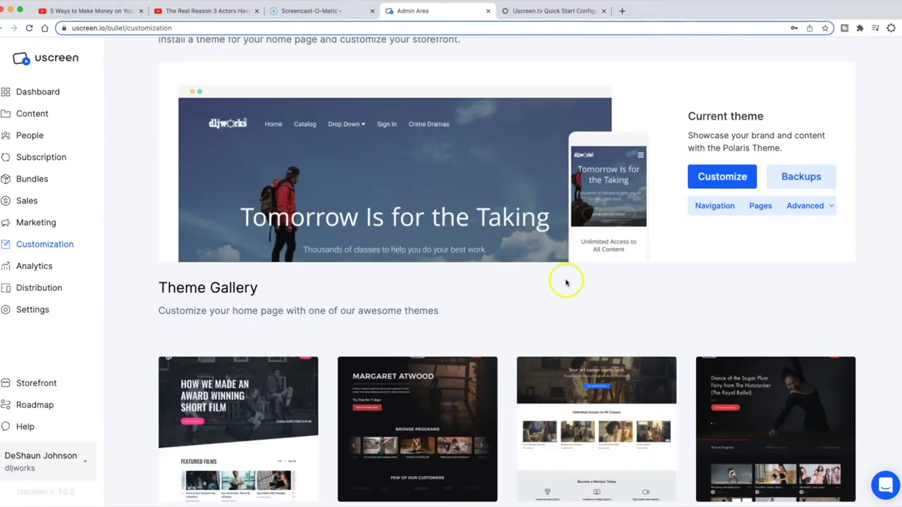
scroll(574, 289, down, 1)
scroll(695, 423, up, 5)
scroll(599, 253, down, 3)
scroll(600, 252, down, 2)
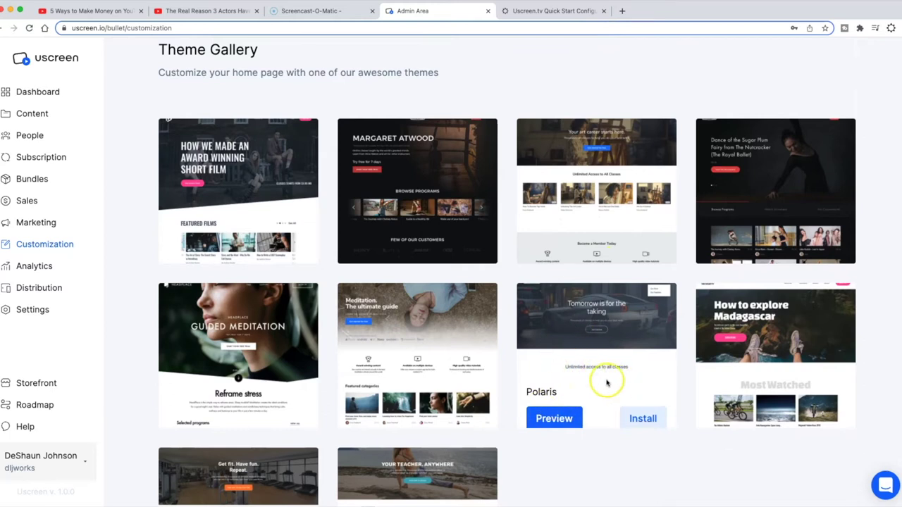
scroll(617, 382, up, 2)
scroll(617, 382, up, 2)
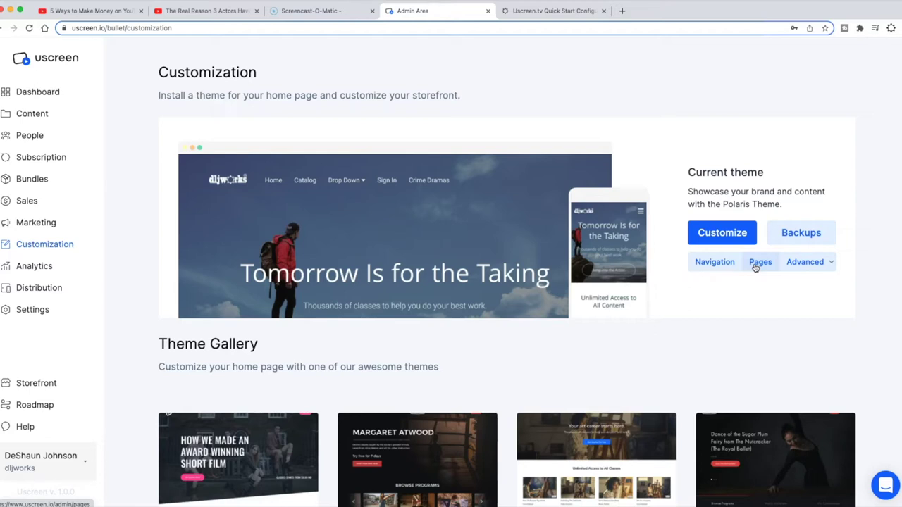
click(831, 262)
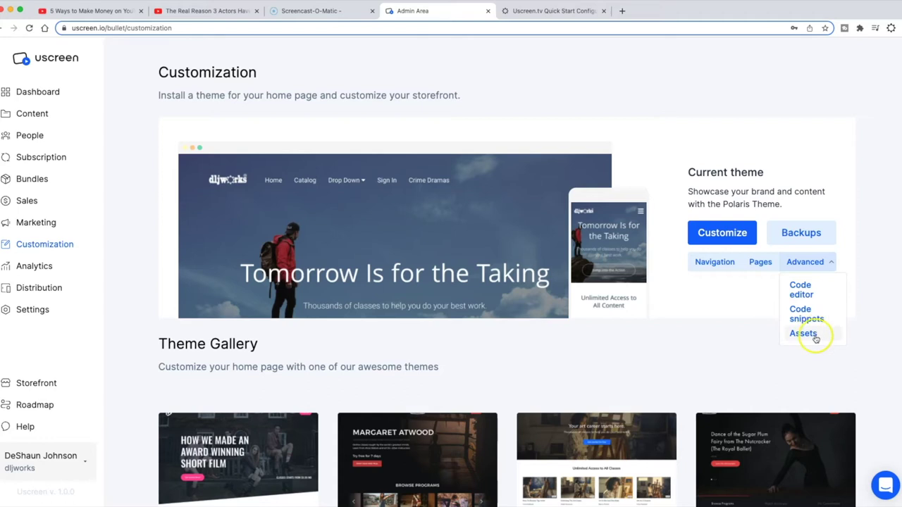
click(732, 317)
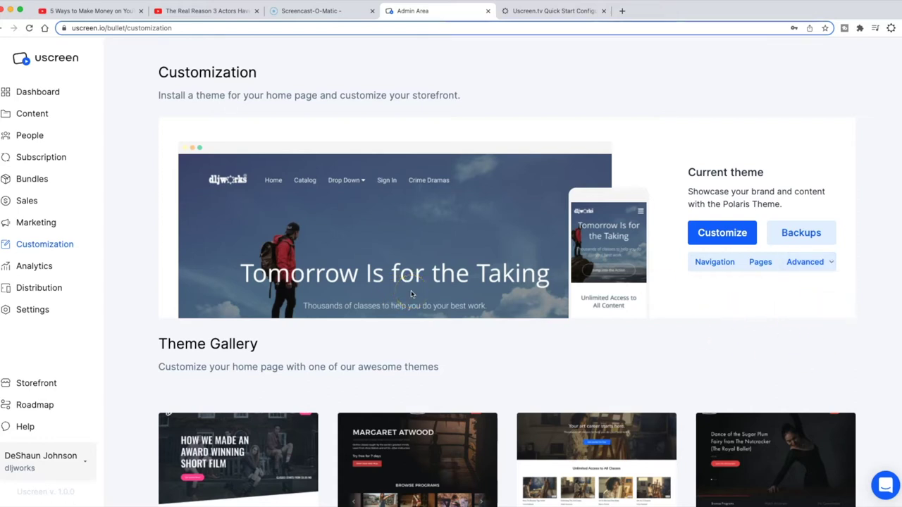
Open the current theme's customization and review the common page settings from storefront home page through branding to watching experience.
click(734, 234)
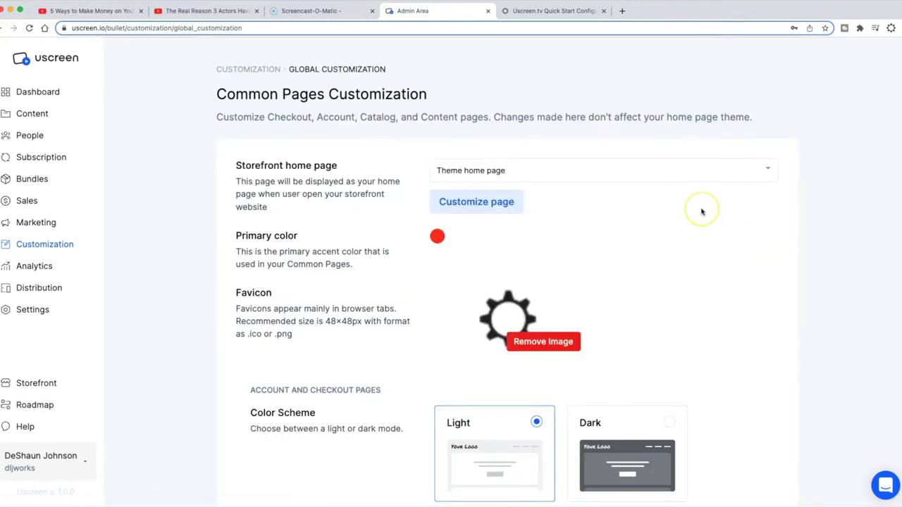
click(770, 169)
click(556, 228)
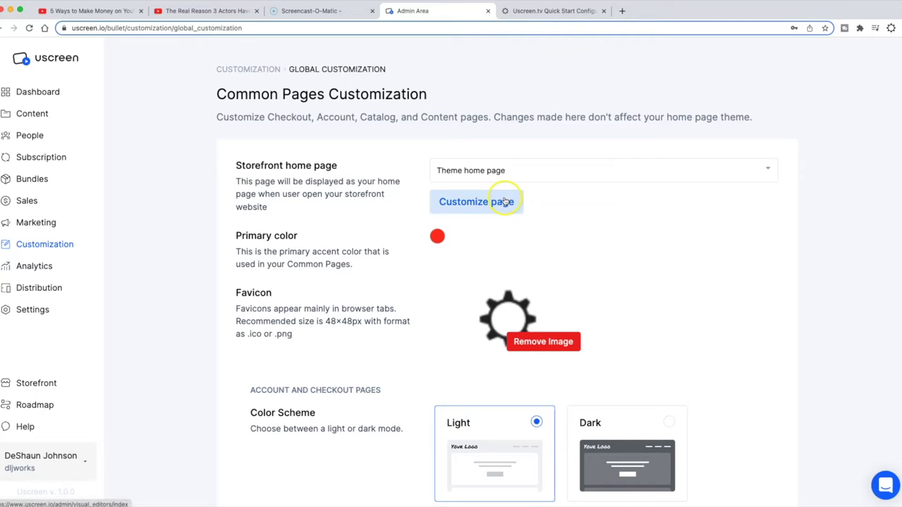
scroll(670, 232, down, 10)
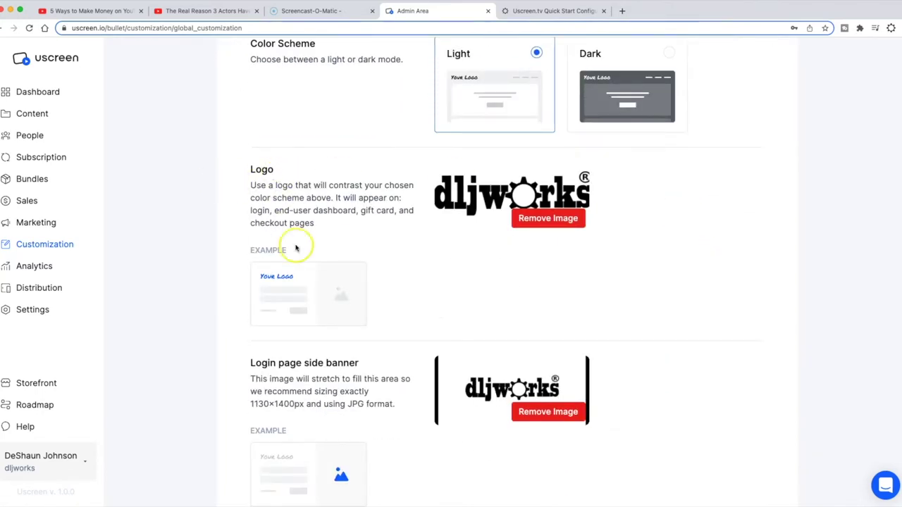
scroll(442, 267, down, 8)
scroll(457, 260, up, 8)
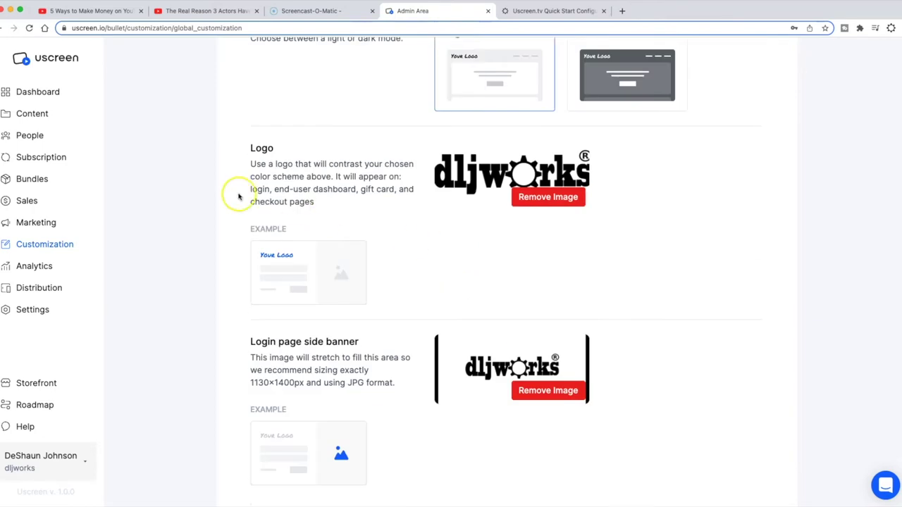
scroll(492, 262, down, 7)
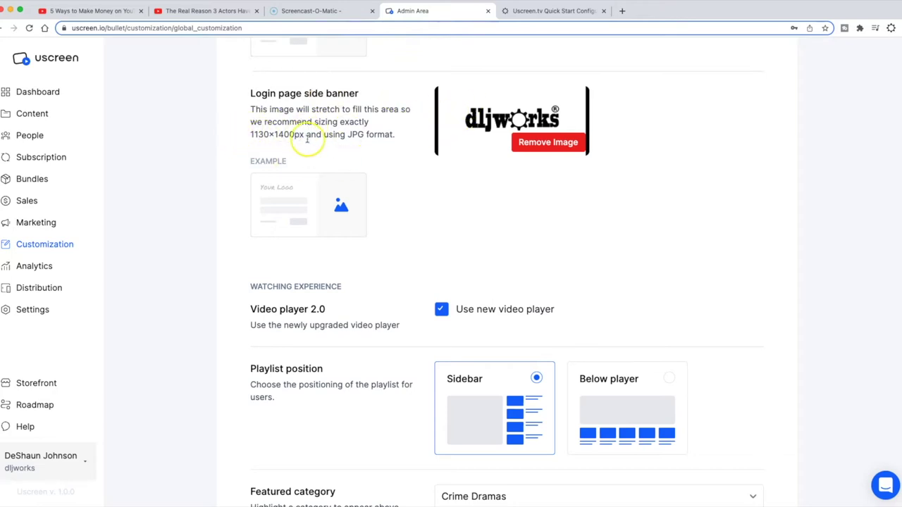
scroll(633, 223, down, 4)
scroll(634, 224, down, 3)
scroll(578, 239, up, 1)
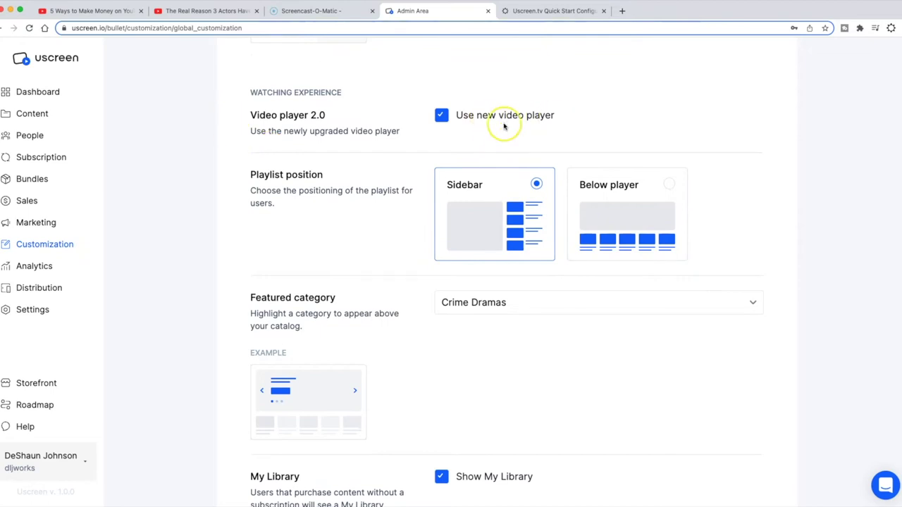
scroll(507, 141, down, 2)
scroll(557, 211, up, 2)
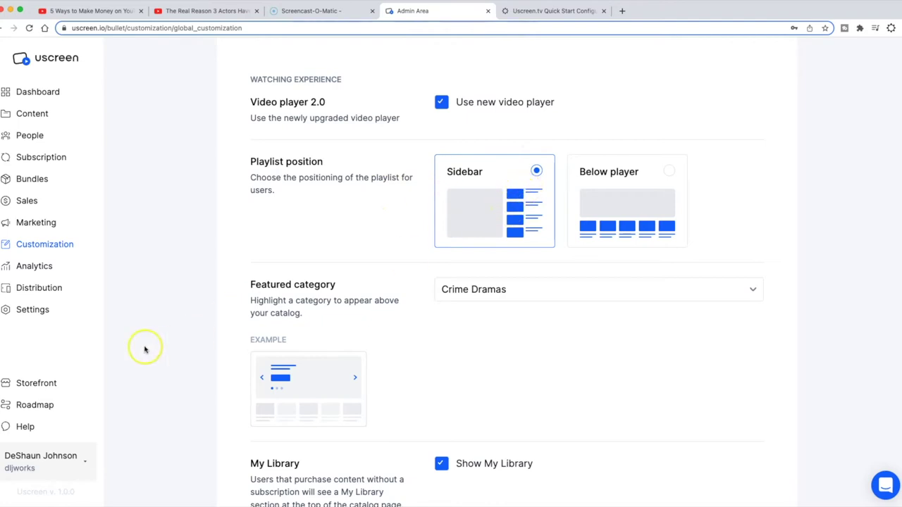
Open the storefront in a new tab and look through its catalog page from the featured banner downward.
right_click(40, 383)
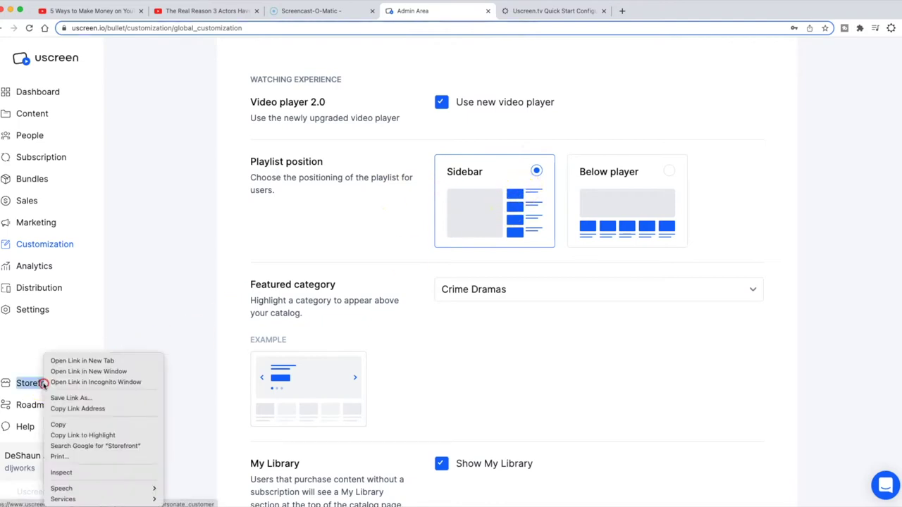
click(75, 362)
click(530, 13)
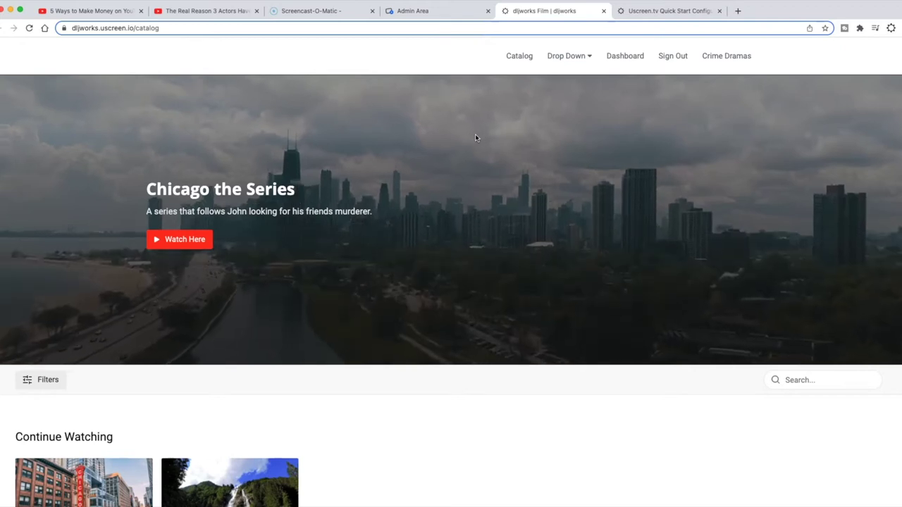
scroll(475, 137, down, 10)
scroll(578, 251, up, 10)
scroll(405, 241, down, 10)
scroll(563, 247, up, 10)
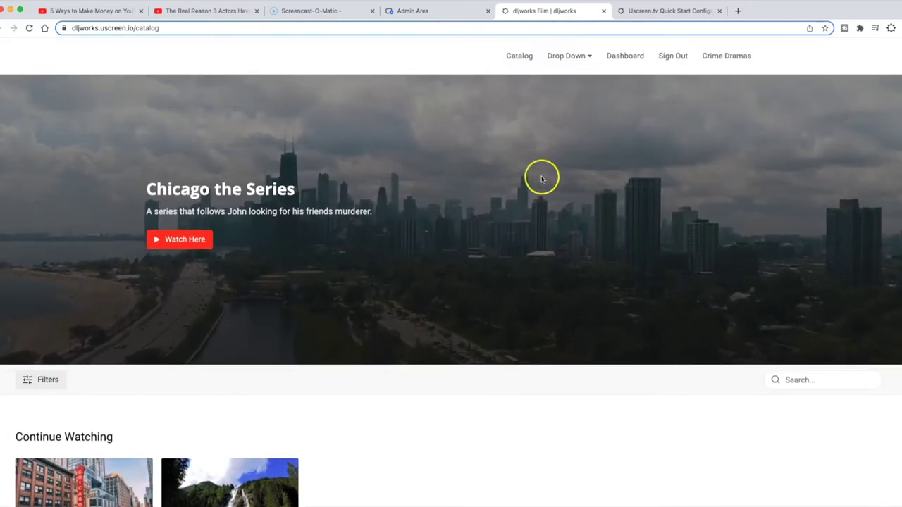
Return to the Admin Area and review the remaining common page settings down to the catalog SEO fields.
click(452, 13)
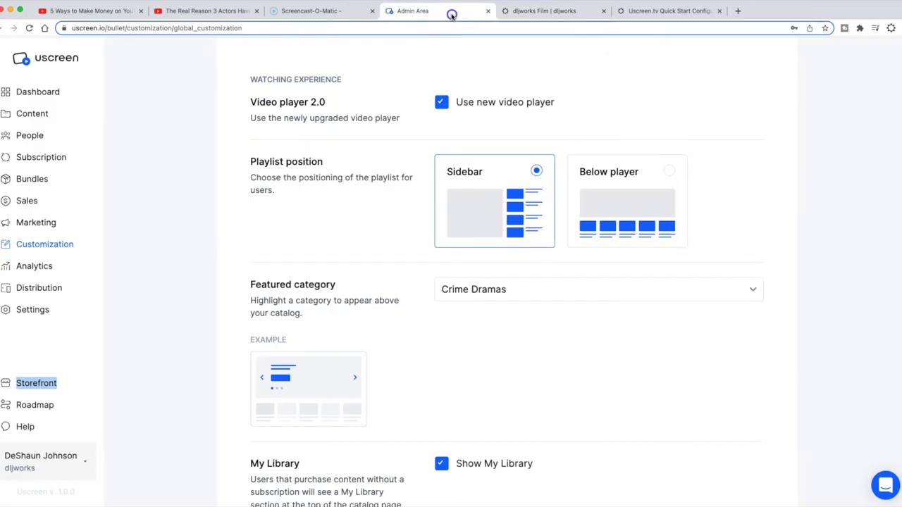
scroll(685, 308, down, 8)
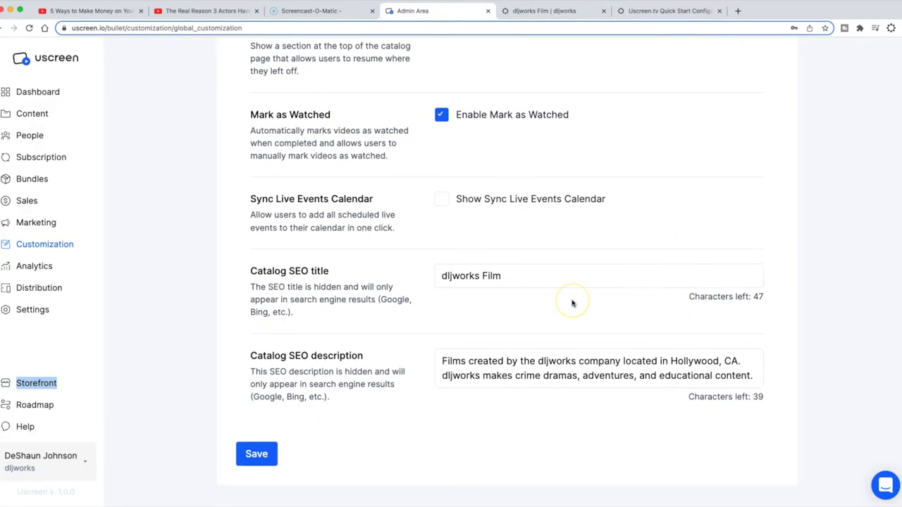
scroll(695, 337, up, 7)
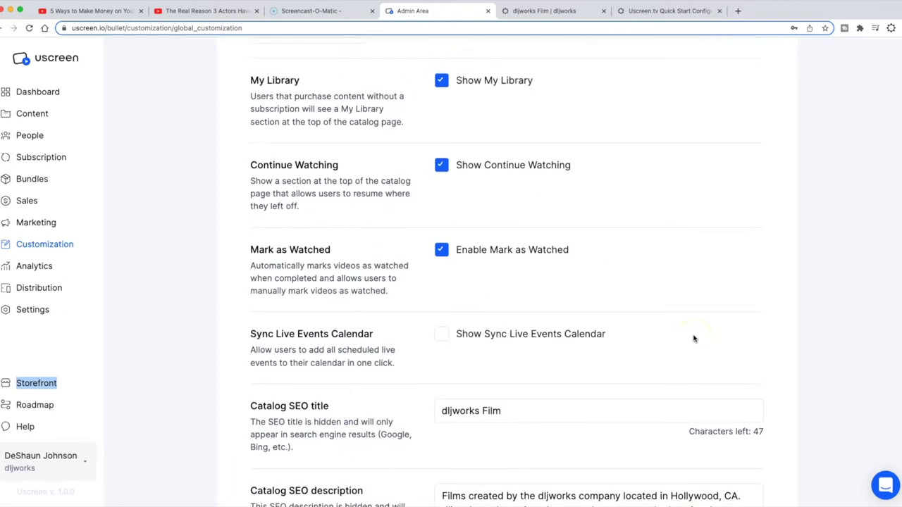
scroll(695, 337, up, 10)
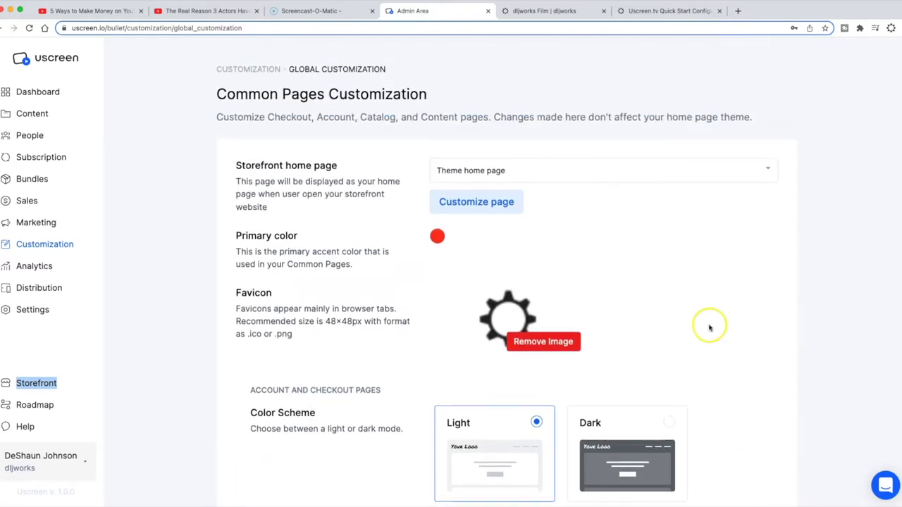
Open the storefront home page in the theme editor and bring up its Hero Banner block settings.
click(526, 200)
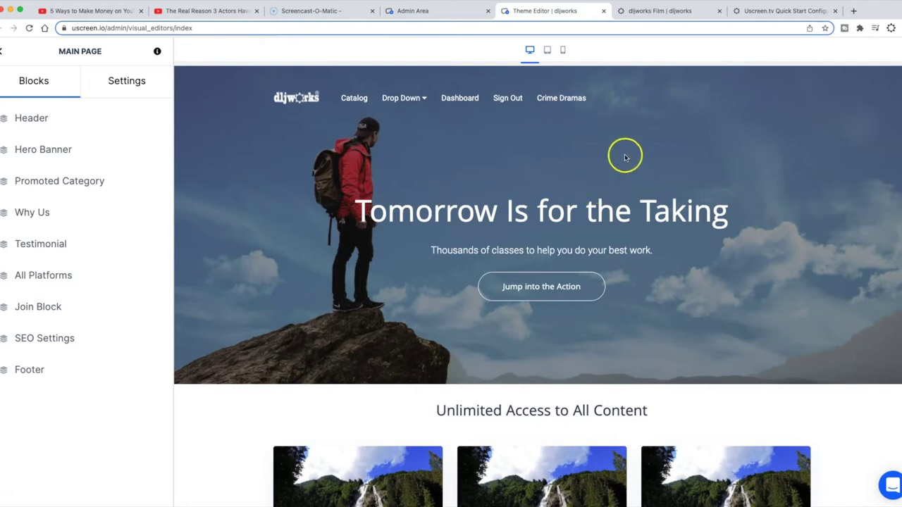
click(81, 149)
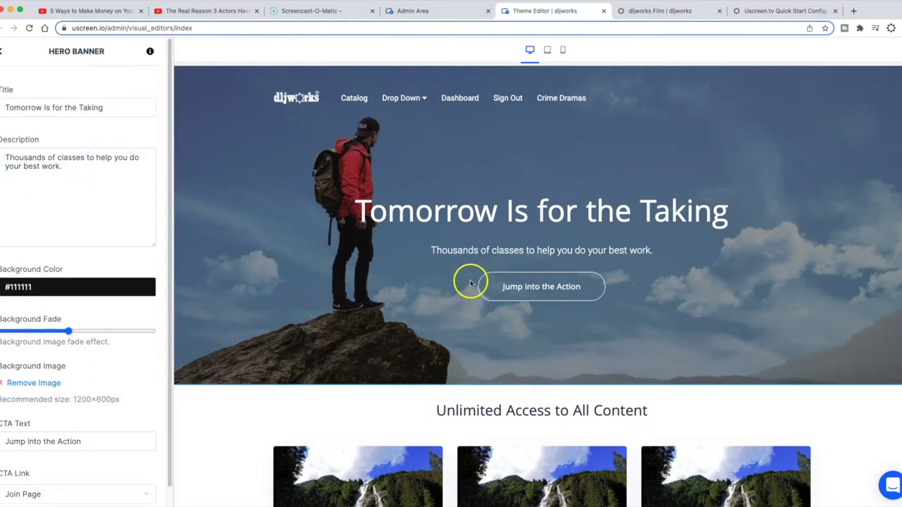
scroll(295, 282, down, 1)
scroll(318, 274, up, 10)
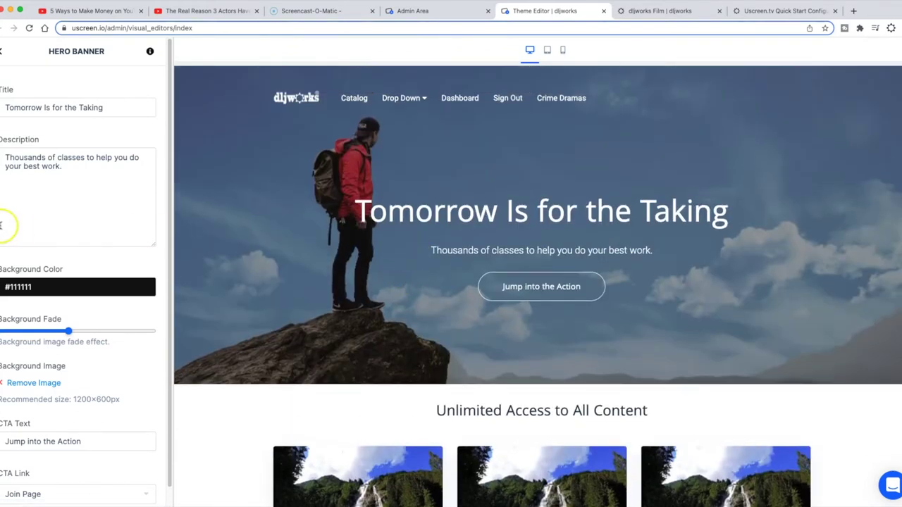
Examine the Hero Banner's description, title, background and CTA settings alongside the page preview.
drag(5, 157, 88, 171)
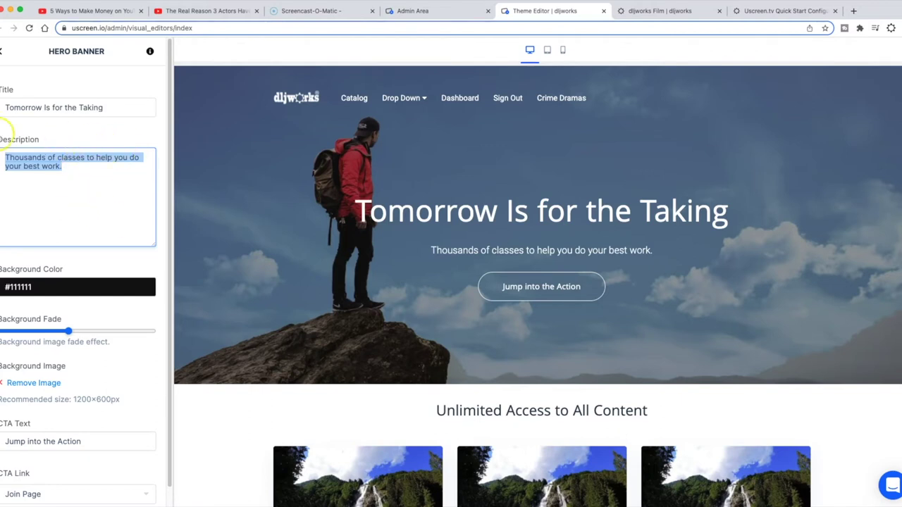
drag(7, 107, 115, 102)
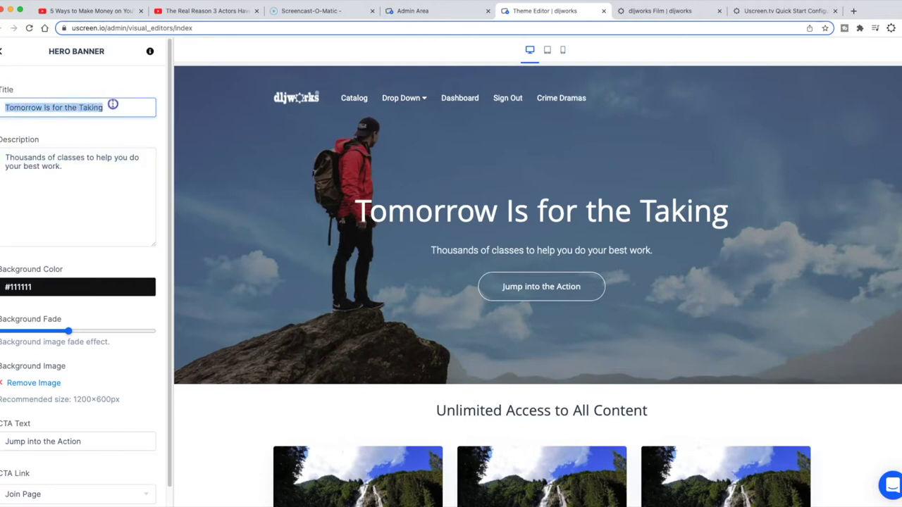
scroll(282, 240, down, 3)
scroll(279, 257, up, 3)
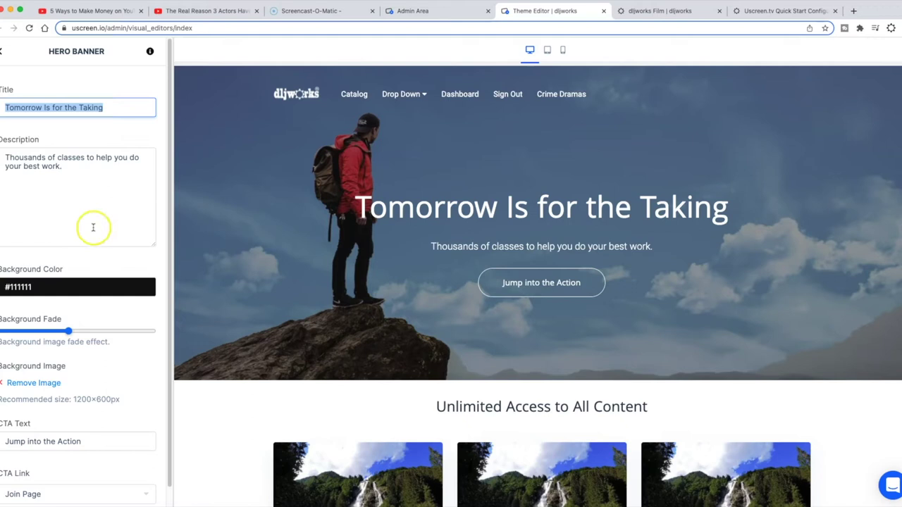
scroll(92, 227, down, 1)
scroll(115, 356, up, 1)
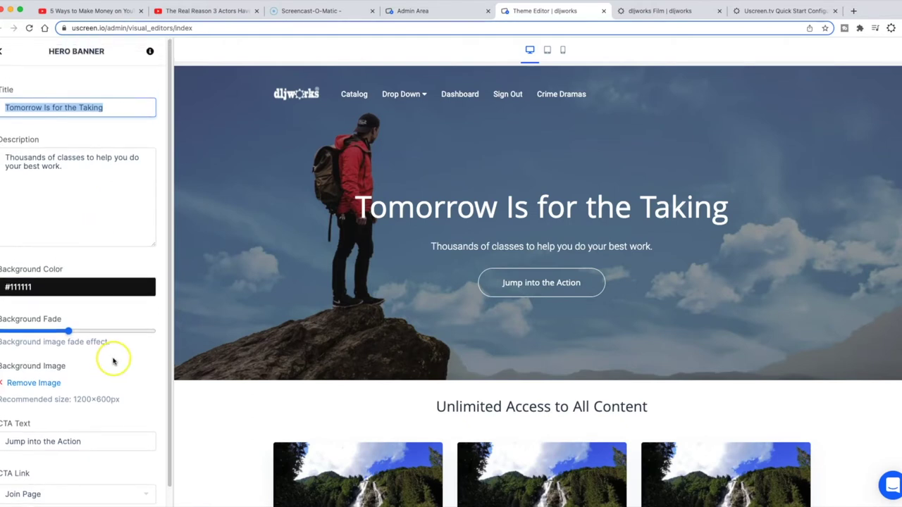
scroll(113, 361, down, 1)
scroll(117, 344, down, 1)
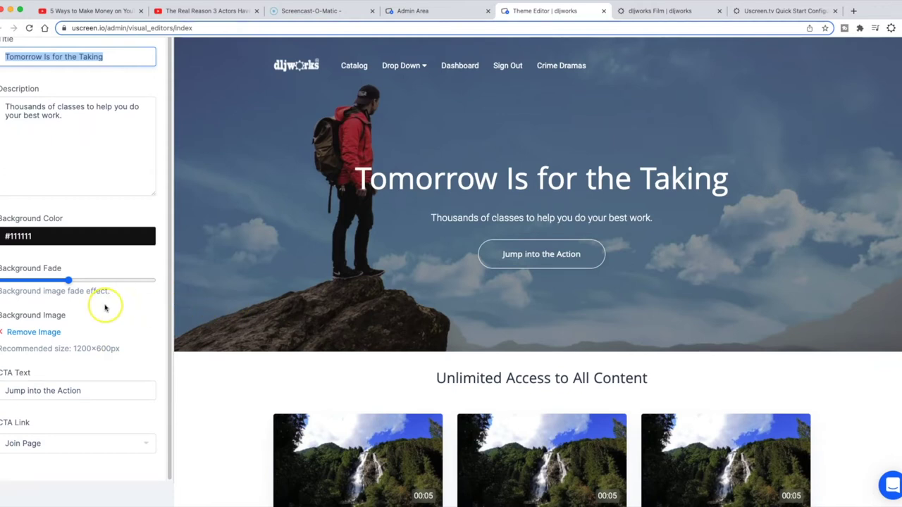
Replace the Hero Banner's CTA text with "Join Now".
scroll(371, 268, down, 5)
scroll(235, 272, up, 5)
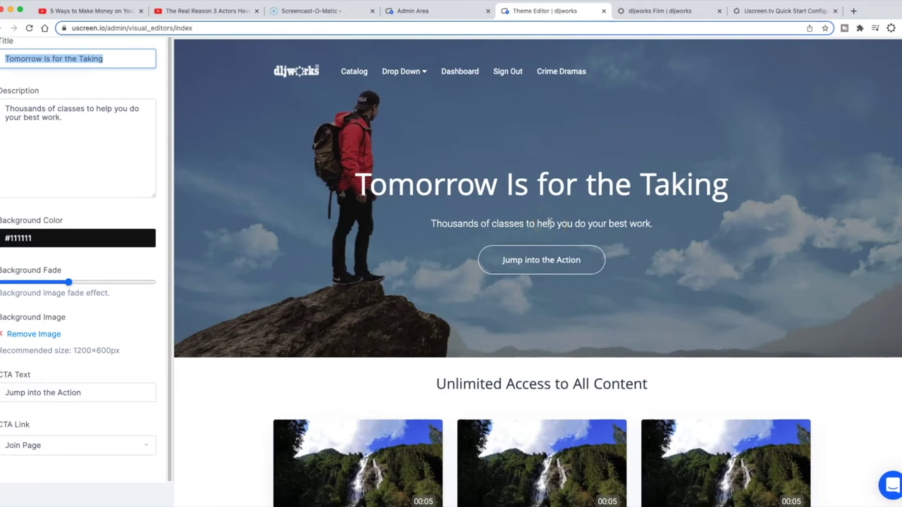
scroll(298, 304, down, 1)
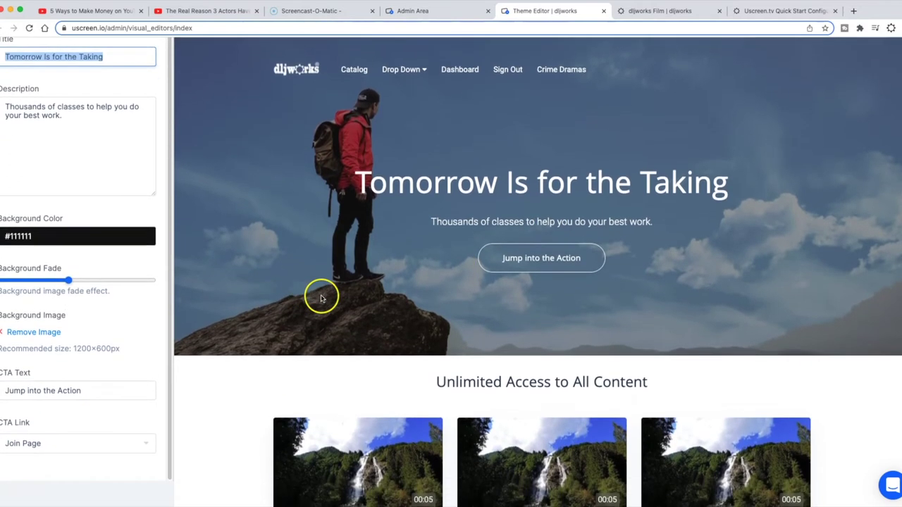
click(93, 391)
drag(3, 390, 98, 391)
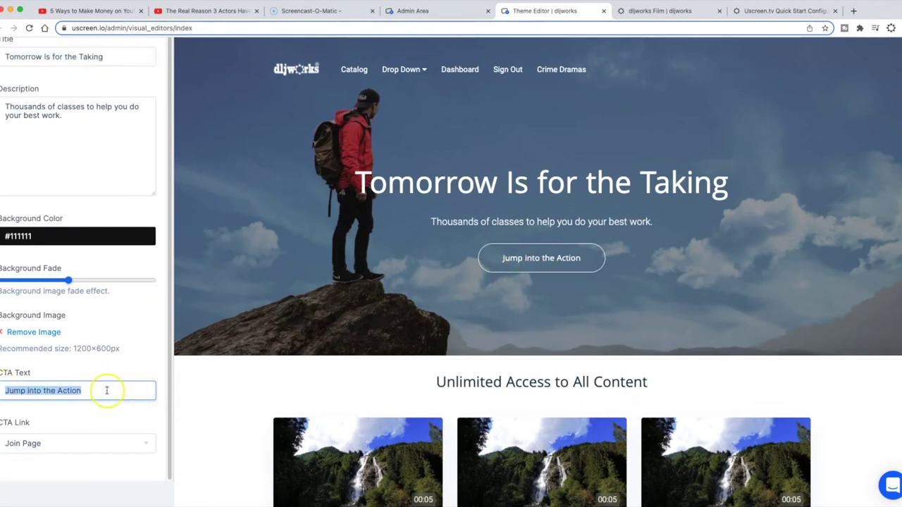
key(BackSpace)
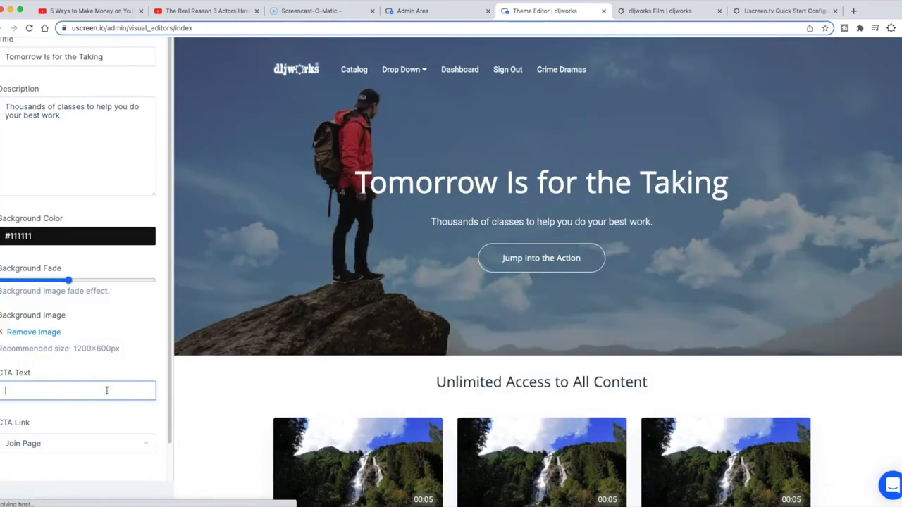
text(Join Now)
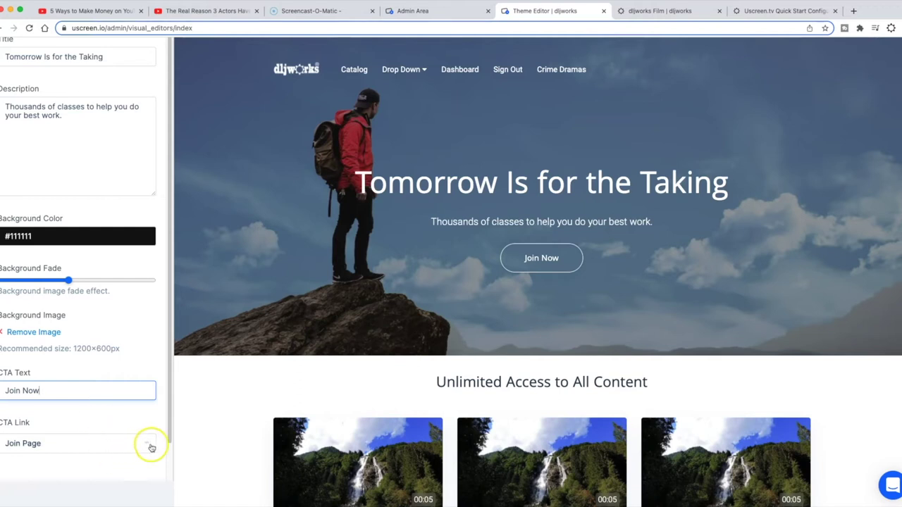
Browse the link destinations offered for the Hero Banner's CTA Link, keeping the unsaved changes in the editor.
scroll(146, 425, down, 1)
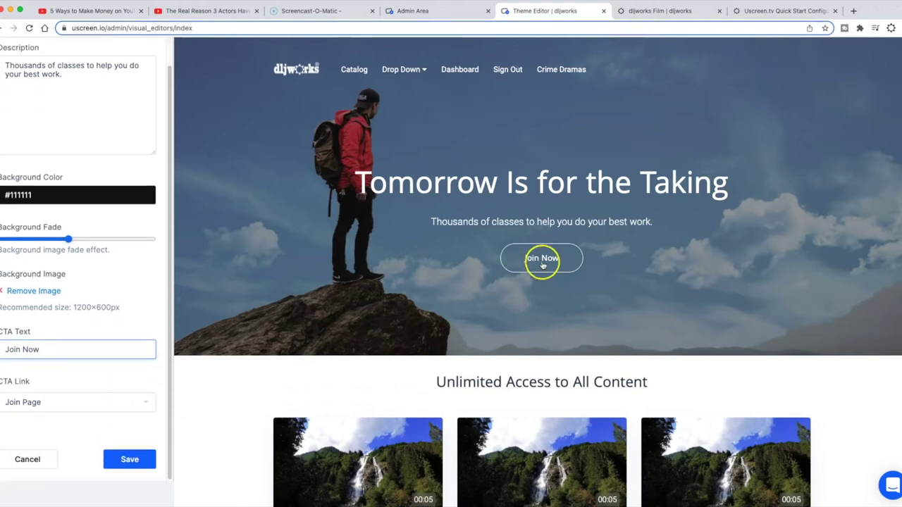
click(151, 403)
scroll(121, 373, down, 5)
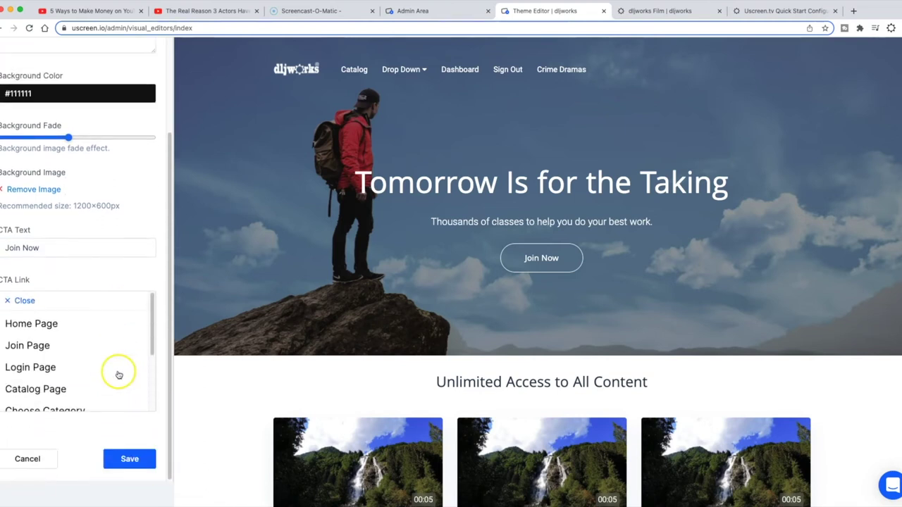
scroll(113, 381, down, 1)
scroll(106, 387, up, 3)
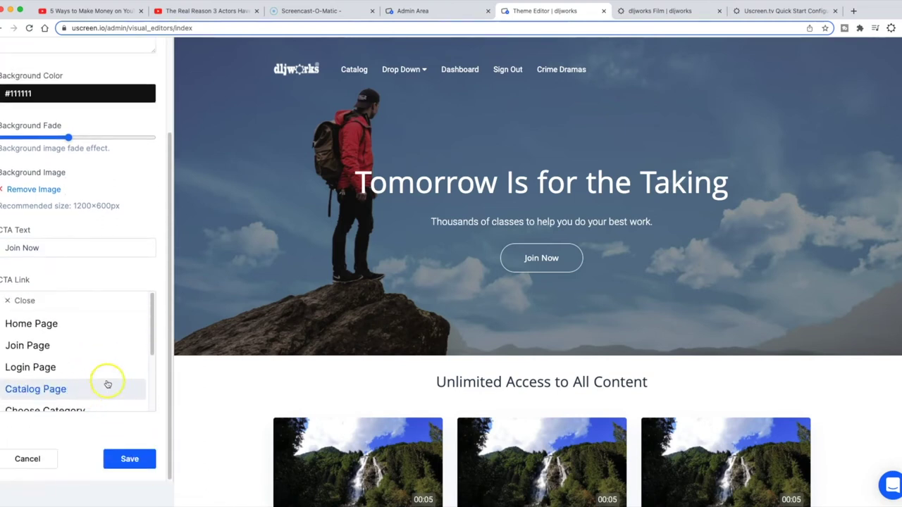
scroll(52, 374, down, 3)
click(106, 279)
click(46, 459)
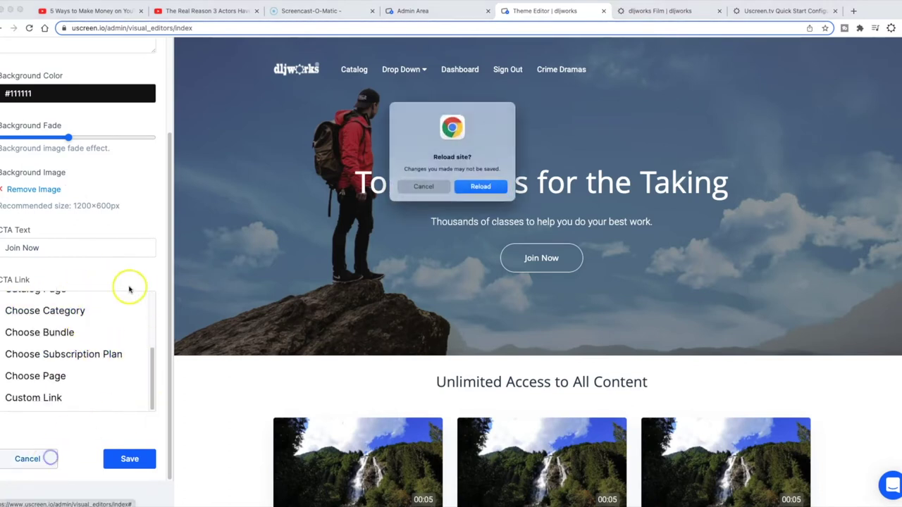
click(406, 189)
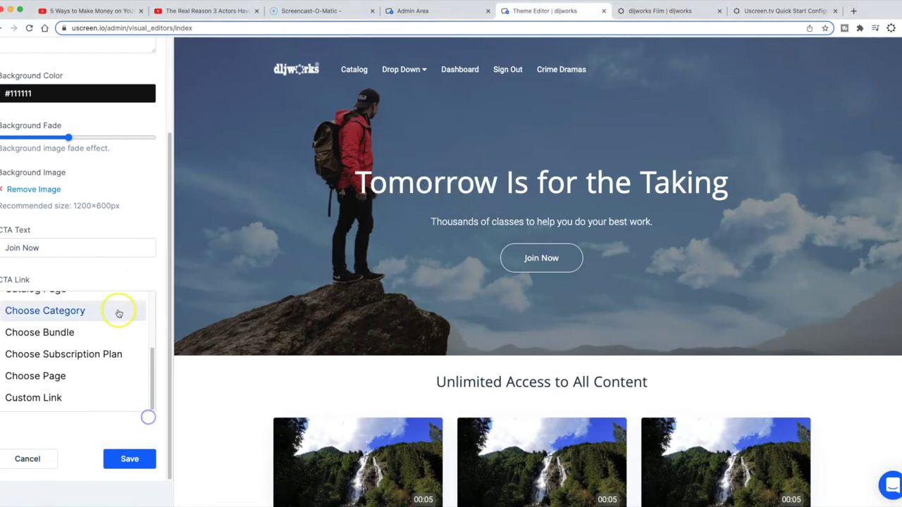
Set the Hero Banner's CTA link to Join Page and check the buttons in the page preview.
scroll(110, 296, up, 3)
scroll(123, 373, down, 3)
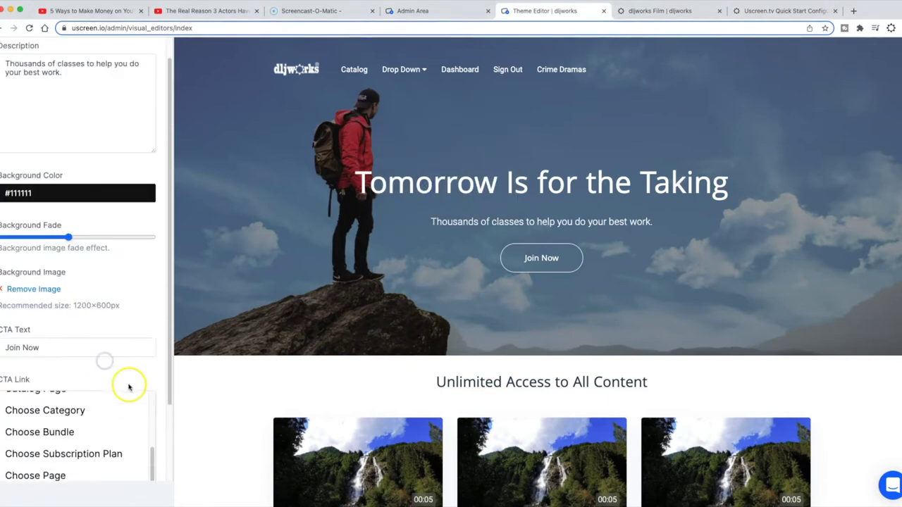
scroll(105, 384, up, 3)
click(65, 345)
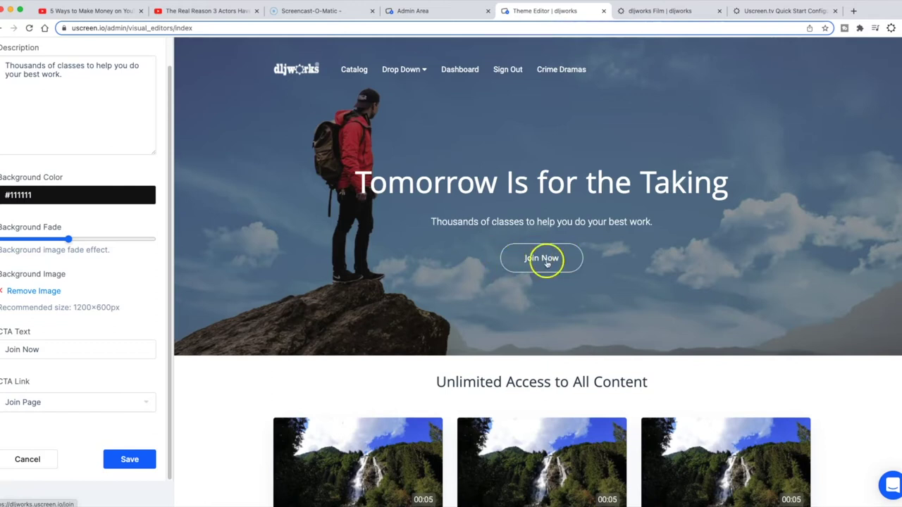
scroll(494, 289, down, 5)
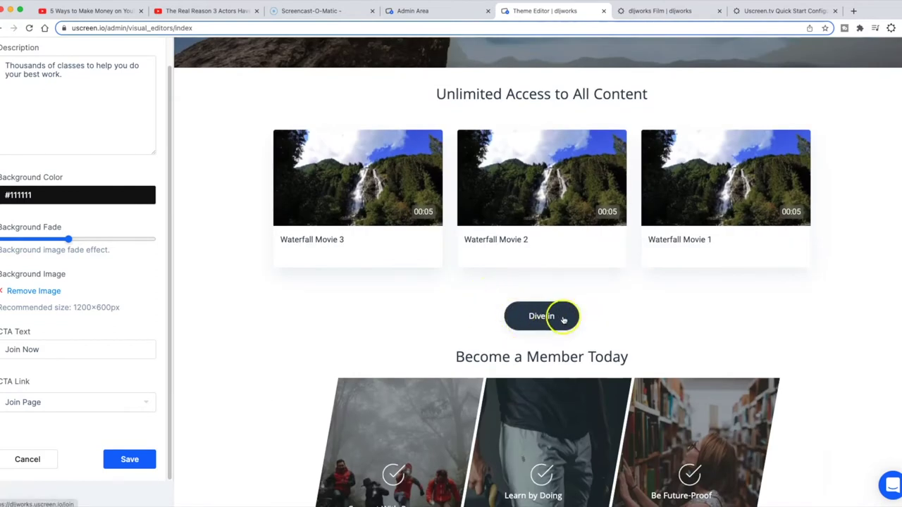
scroll(494, 317, up, 5)
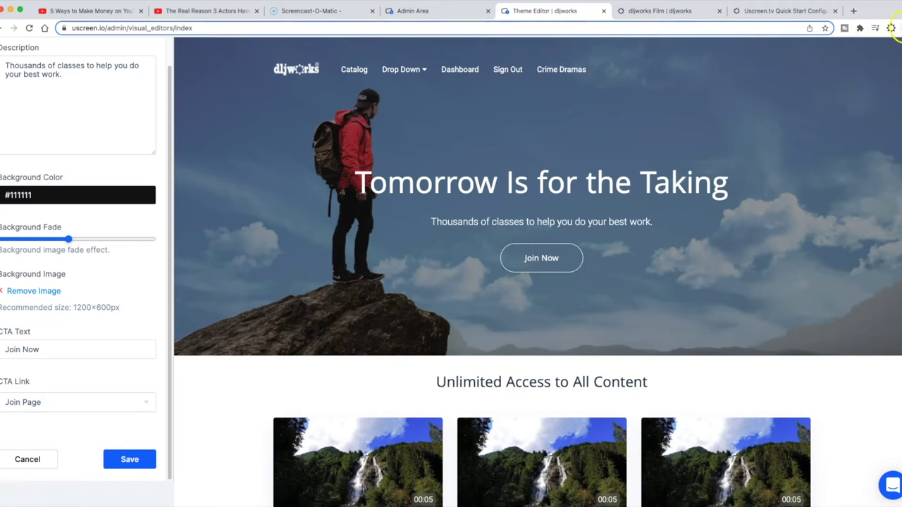
click(895, 28)
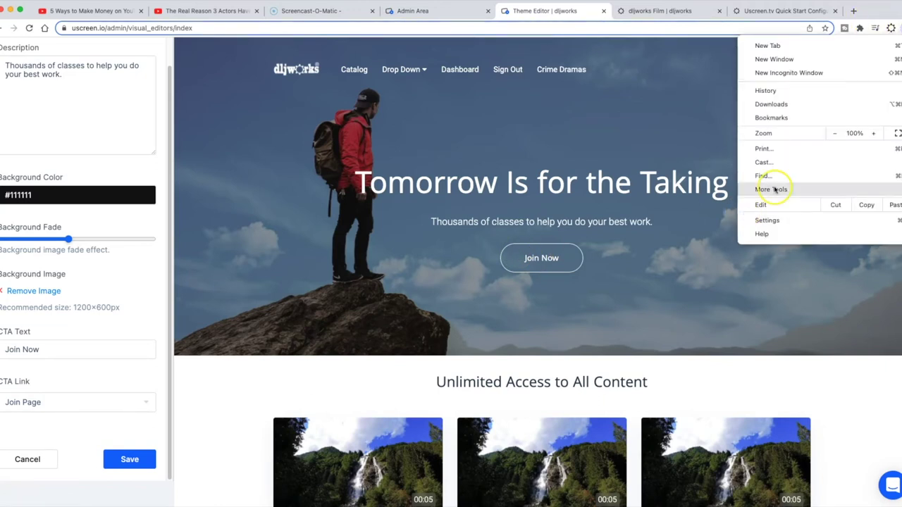
mouse_move(775, 189)
click(678, 131)
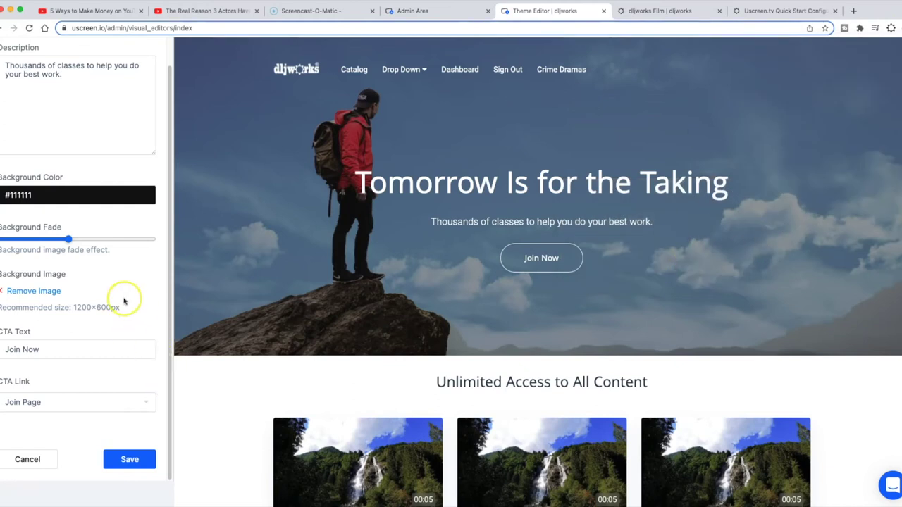
Compare the Main Page block list and the Hero Banner settings with the page preview, ending back at the block list.
scroll(124, 296, up, 2)
scroll(50, 146, up, 1)
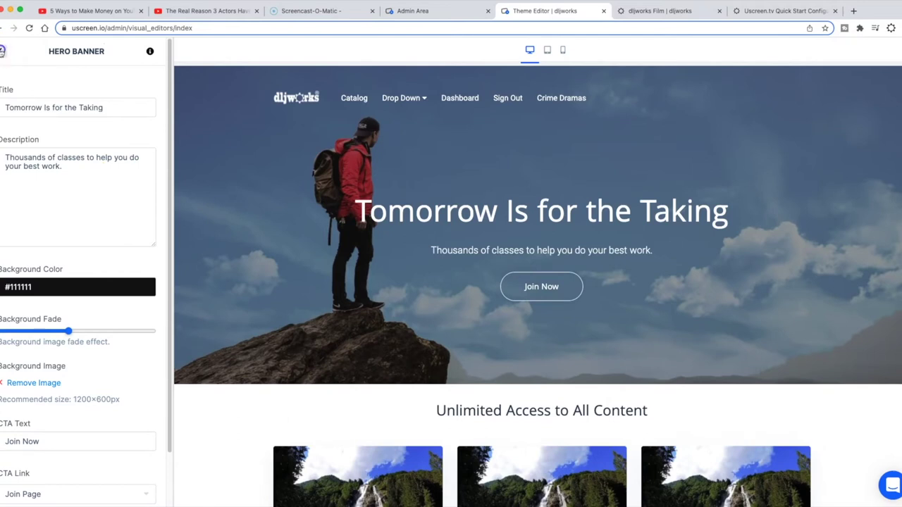
click(2, 52)
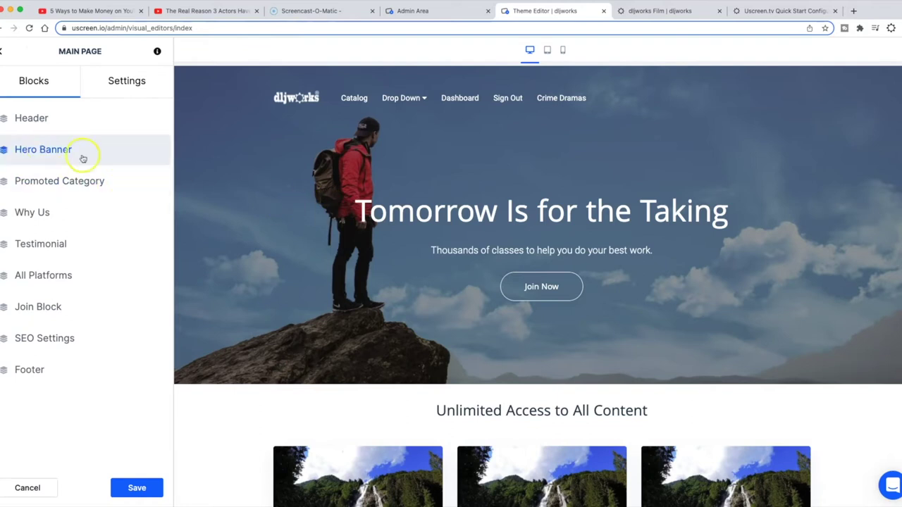
scroll(381, 198, down, 2)
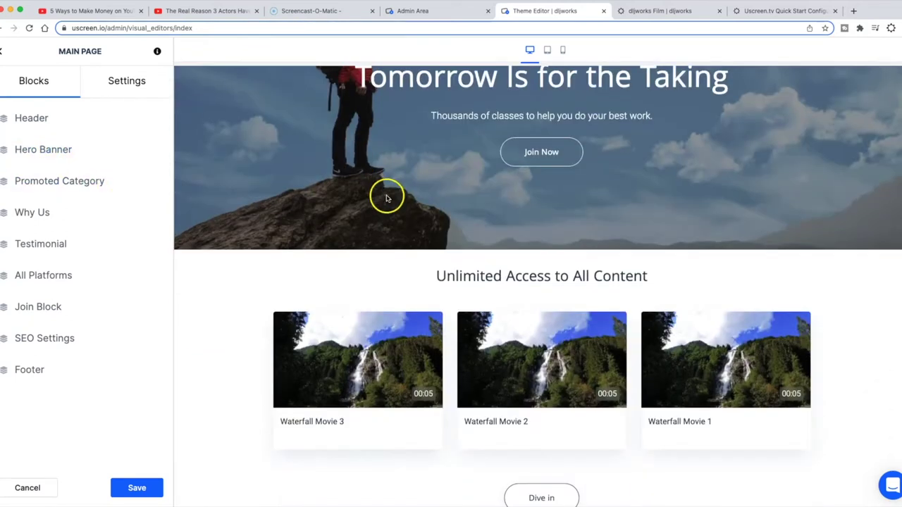
click(97, 157)
scroll(106, 211, down, 2)
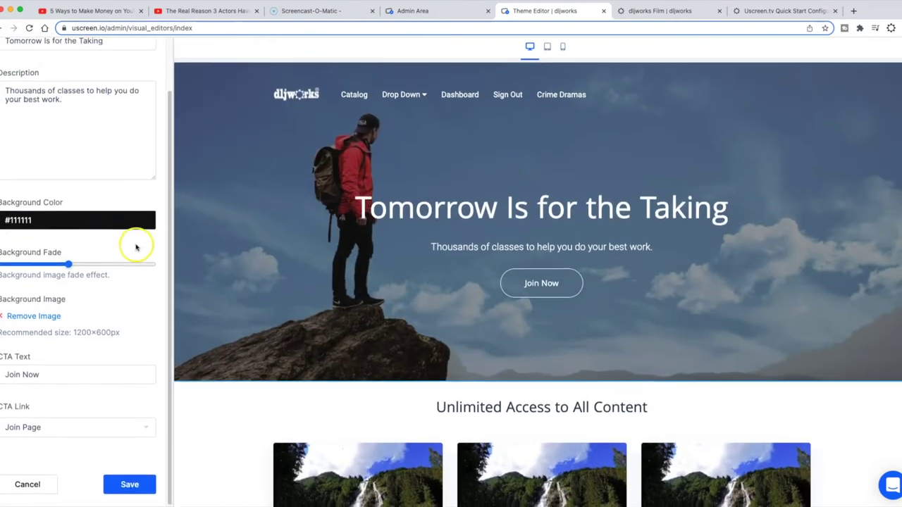
scroll(113, 232, up, 2)
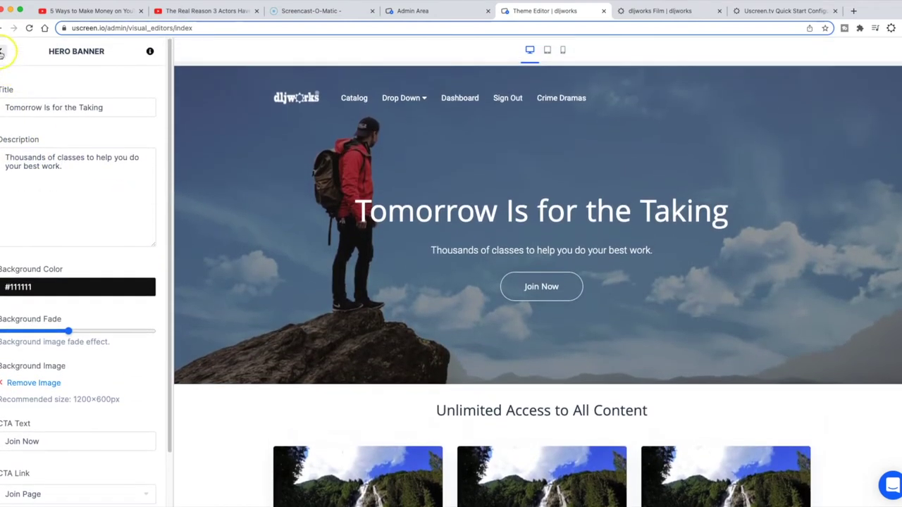
click(2, 51)
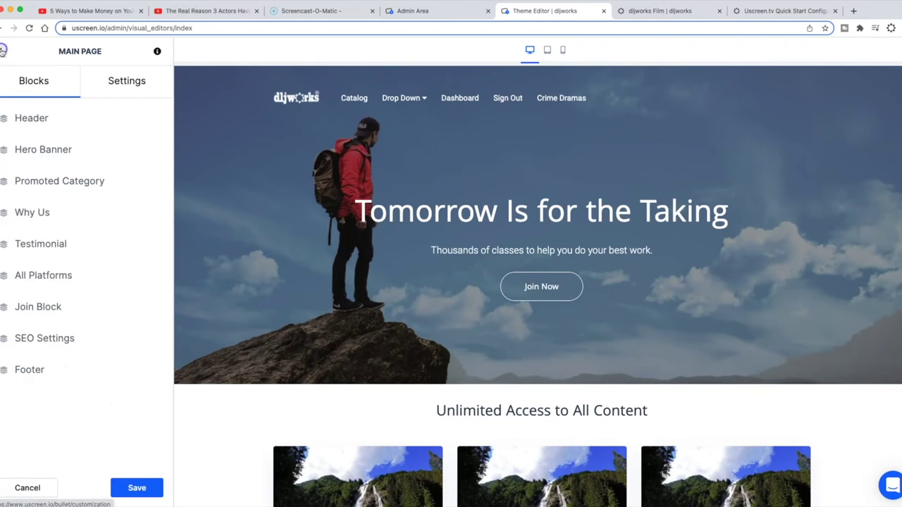
Open the Promoted Category block and compare its title, category and CTA settings with that section of the page preview.
click(79, 182)
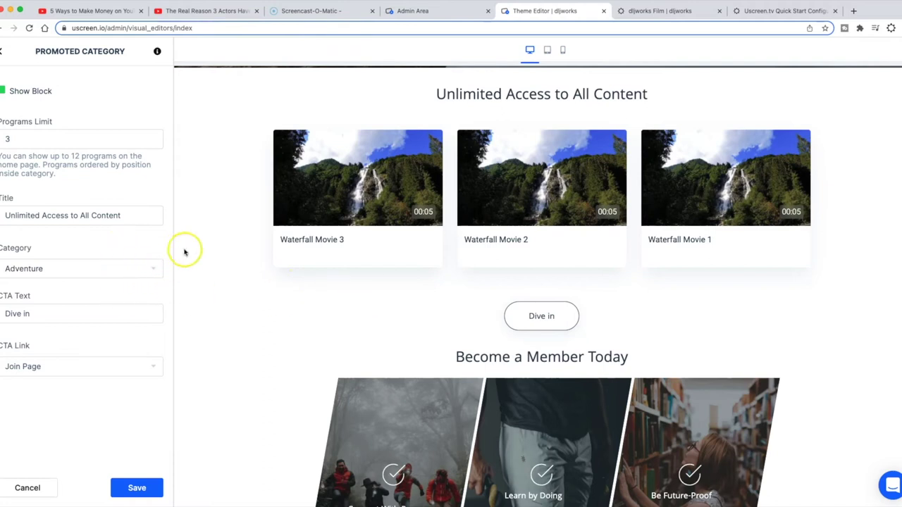
scroll(173, 259, down, 1)
scroll(248, 276, up, 4)
scroll(258, 287, down, 2)
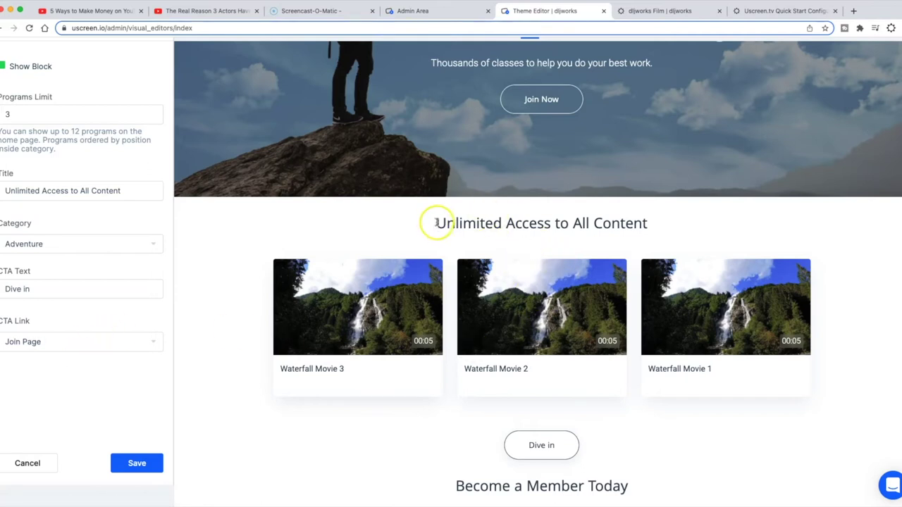
triple_click(662, 221)
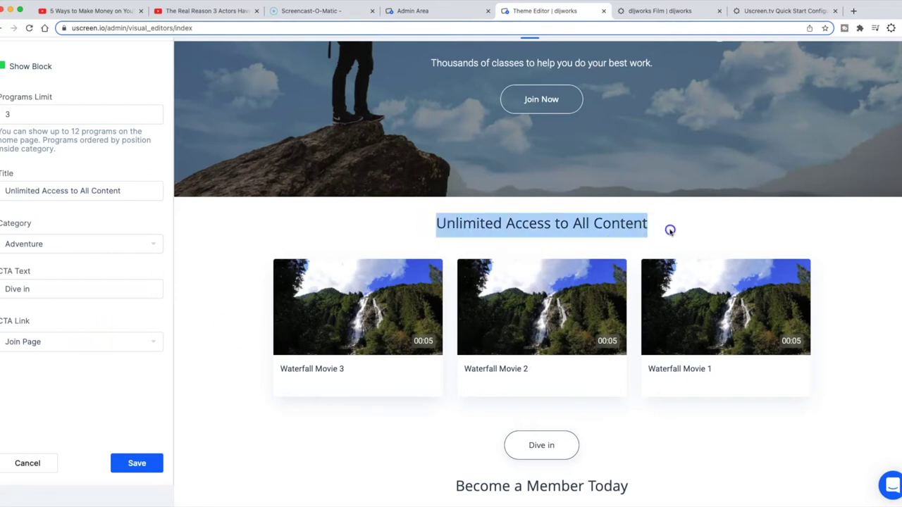
scroll(57, 256, up, 1)
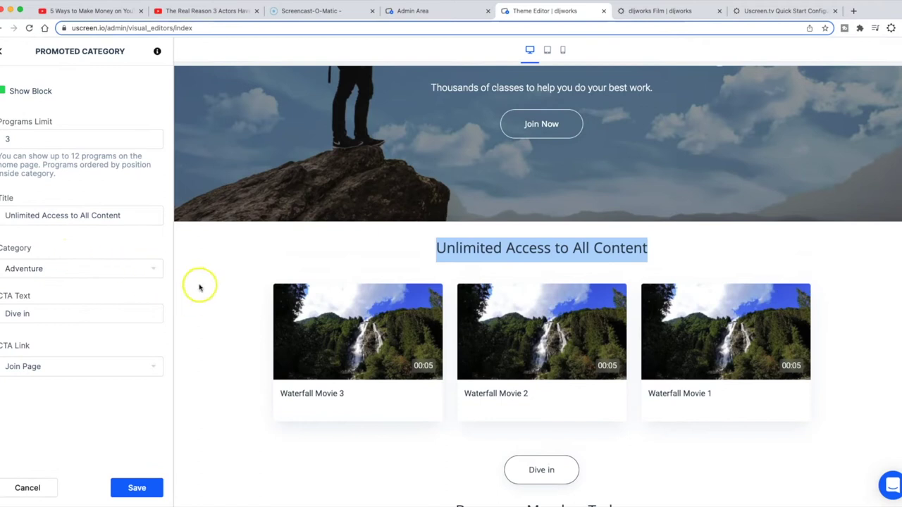
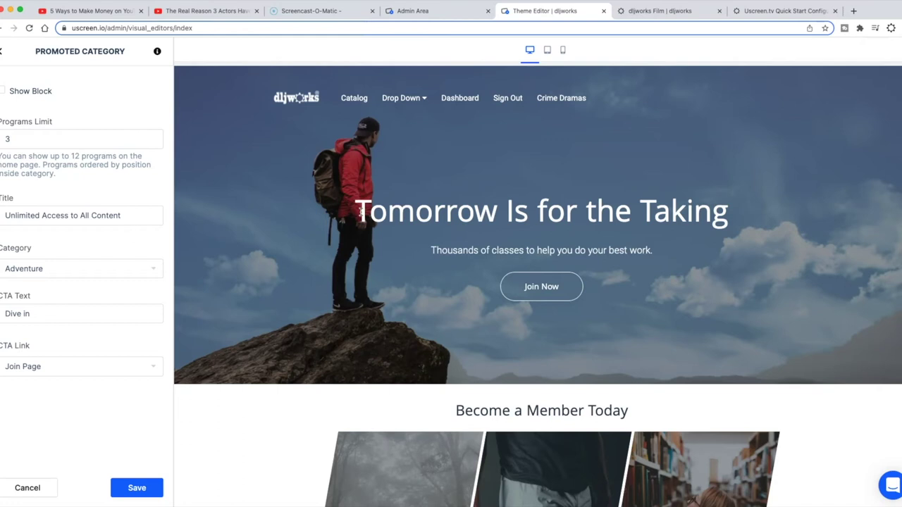
Show the Promoted Category block on the home page again and check its Programs Limit against the preview.
click(361, 213)
click(4, 91)
scroll(362, 270, down, 8)
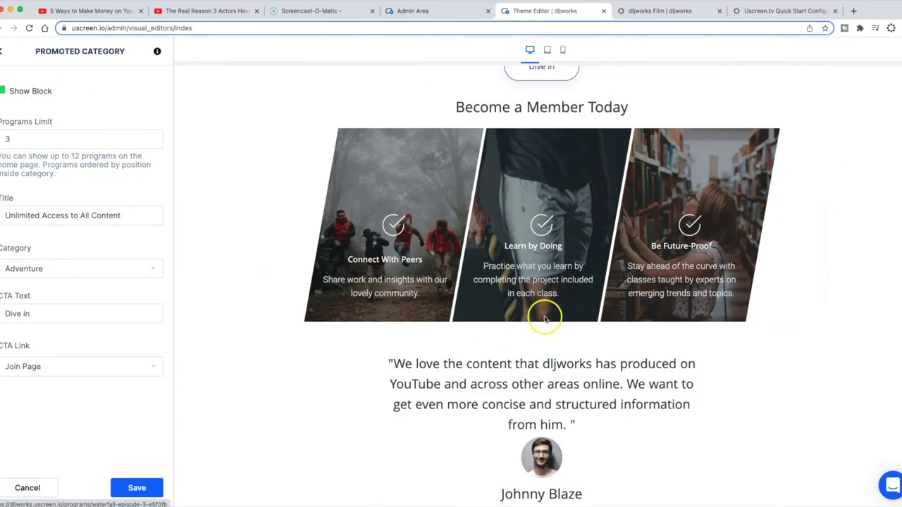
scroll(493, 227, up, 2)
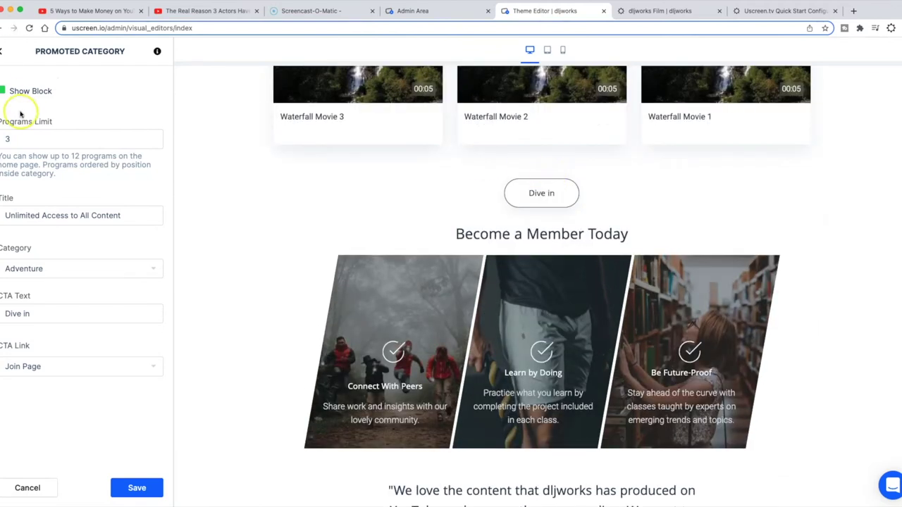
click(27, 139)
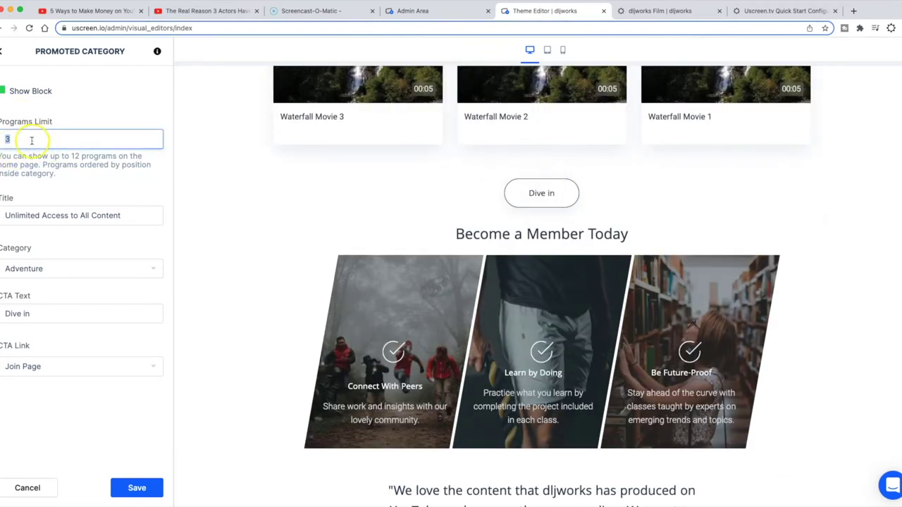
scroll(430, 169, up, 2)
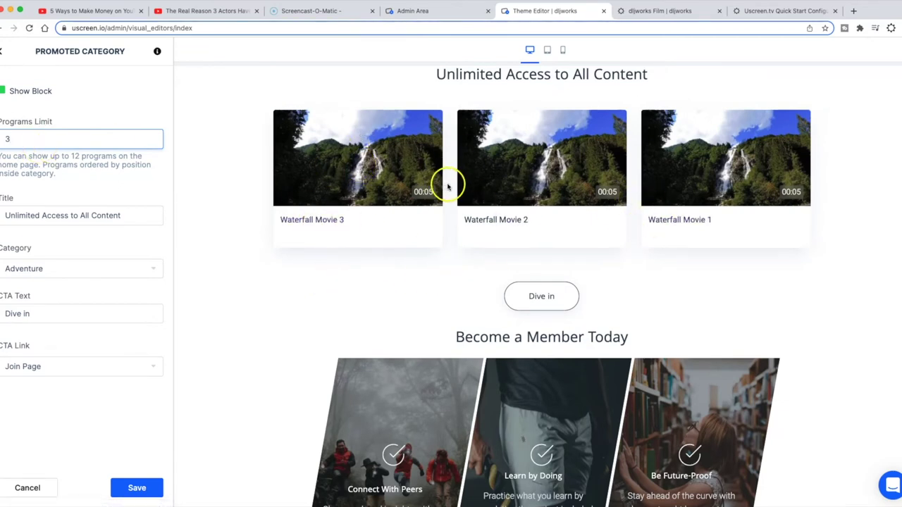
Open the Why Us block and examine its element titles, descriptions and background settings alongside the page preview.
click(2, 52)
click(32, 212)
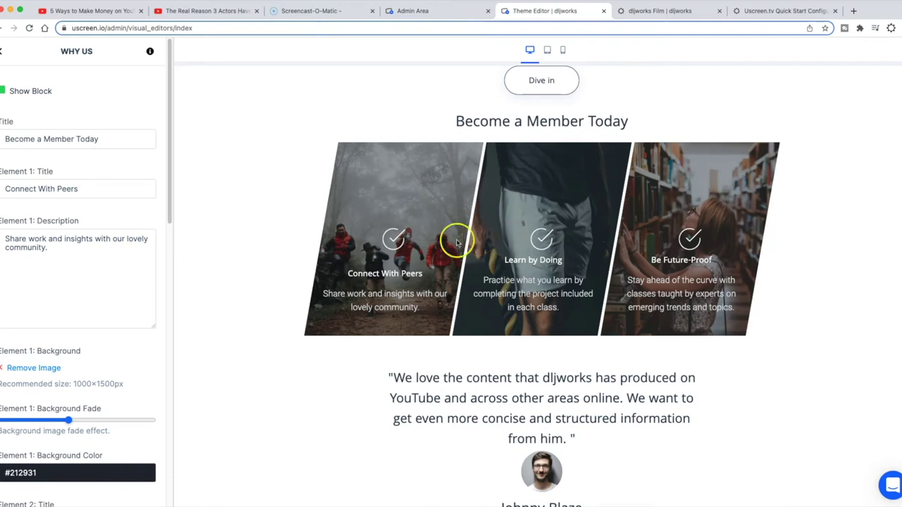
scroll(309, 240, up, 3)
scroll(310, 241, down, 7)
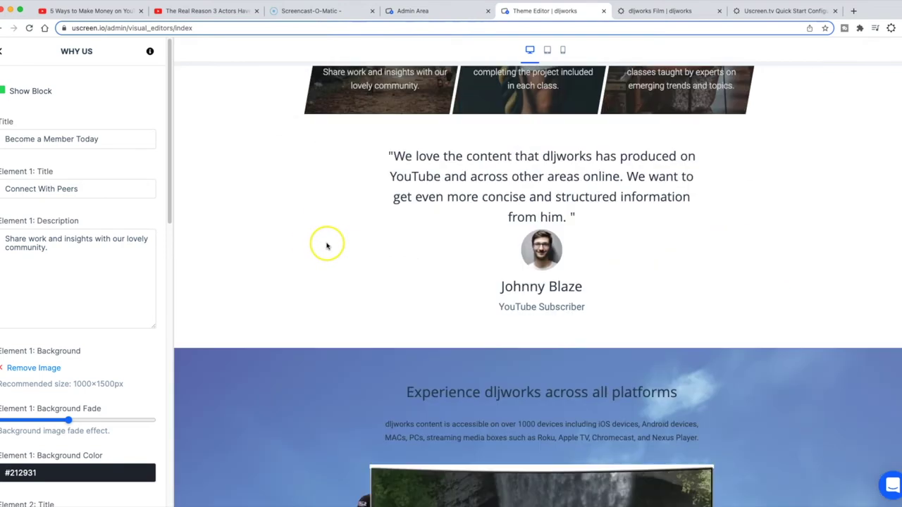
scroll(354, 253, up, 6)
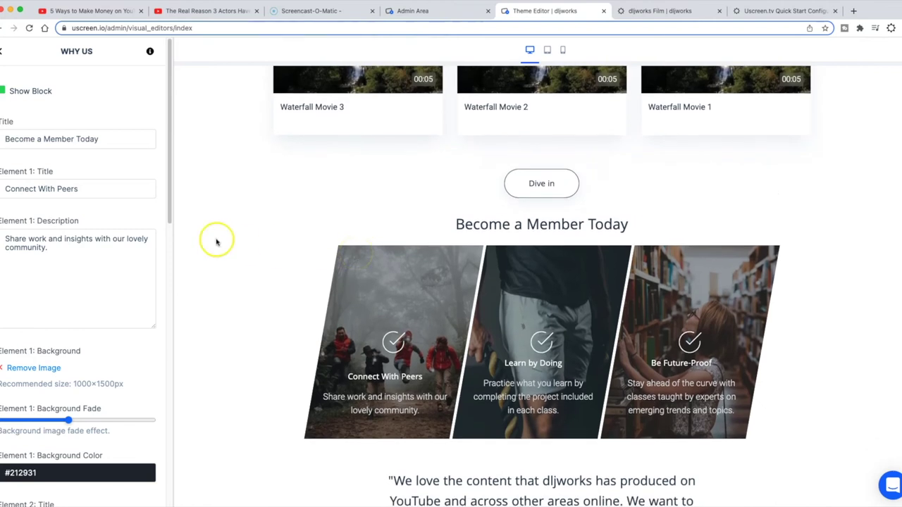
click(4, 235)
drag(4, 235, 72, 256)
scroll(50, 208, down, 10)
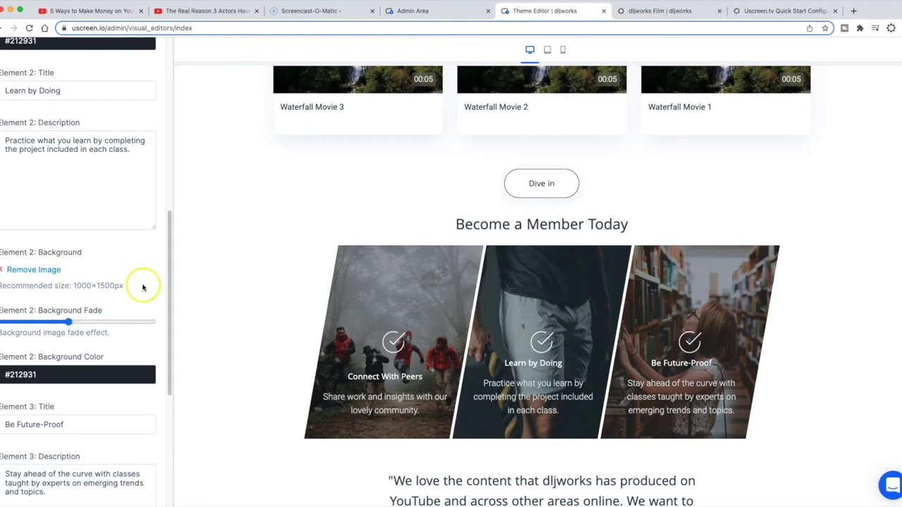
Review the Why Us block's Element 2 and Element 3 titles, descriptions, background images, fades and colors.
scroll(34, 296, down, 3)
scroll(36, 300, down, 3)
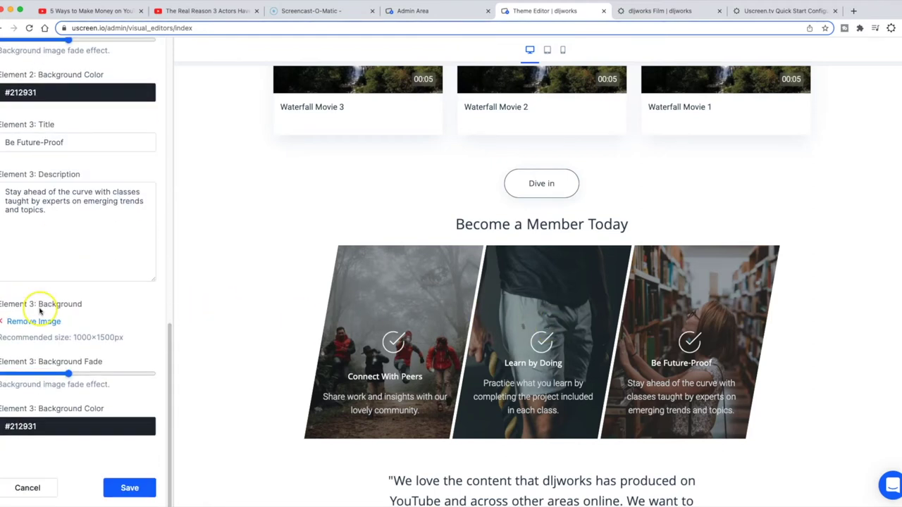
scroll(42, 311, up, 10)
scroll(42, 310, down, 10)
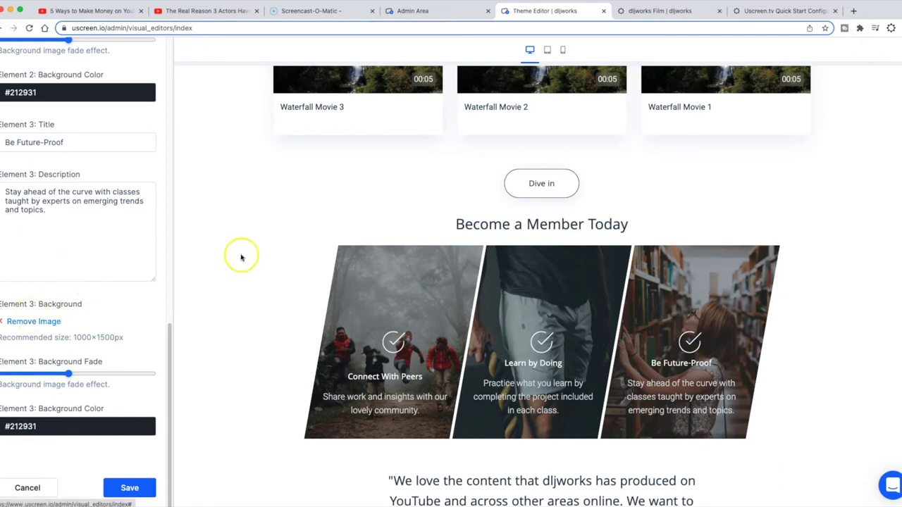
scroll(105, 298, up, 4)
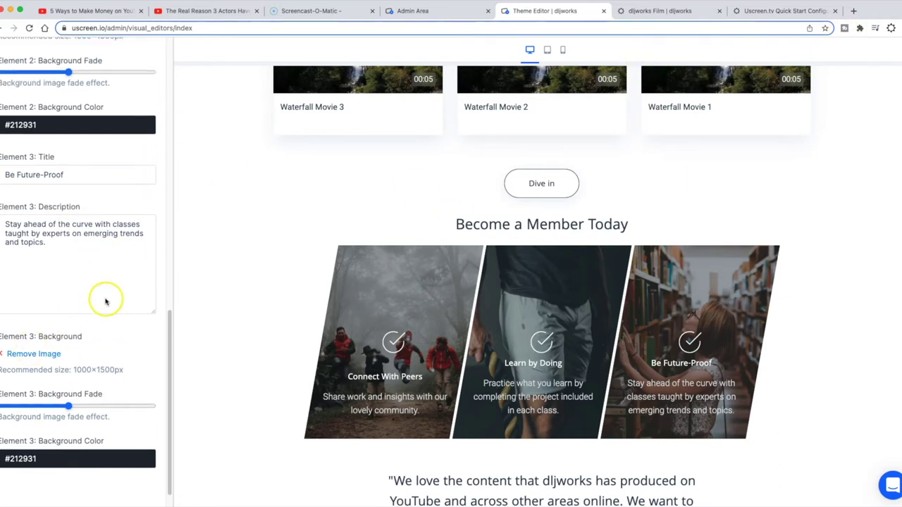
Open photopea.com in a new browser tab and bring up its new project settings.
click(854, 11)
click(417, 26)
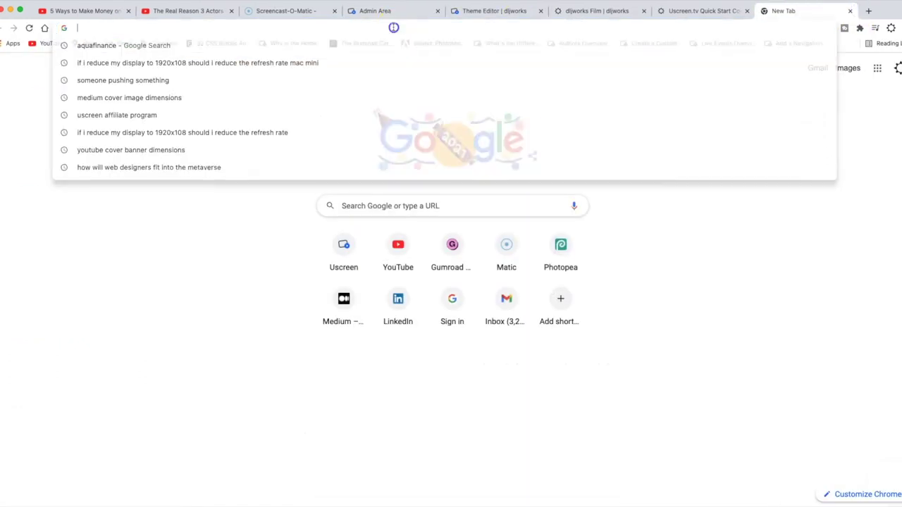
text(photopea.co)
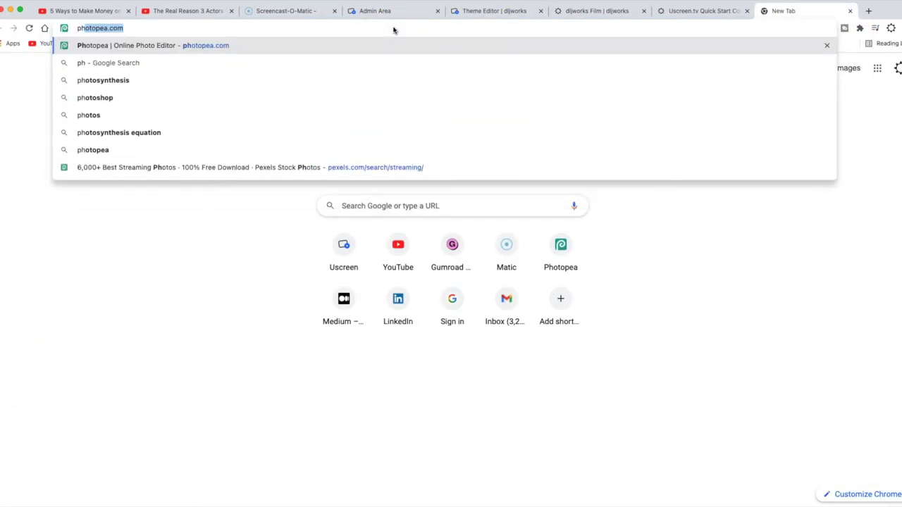
text(m)
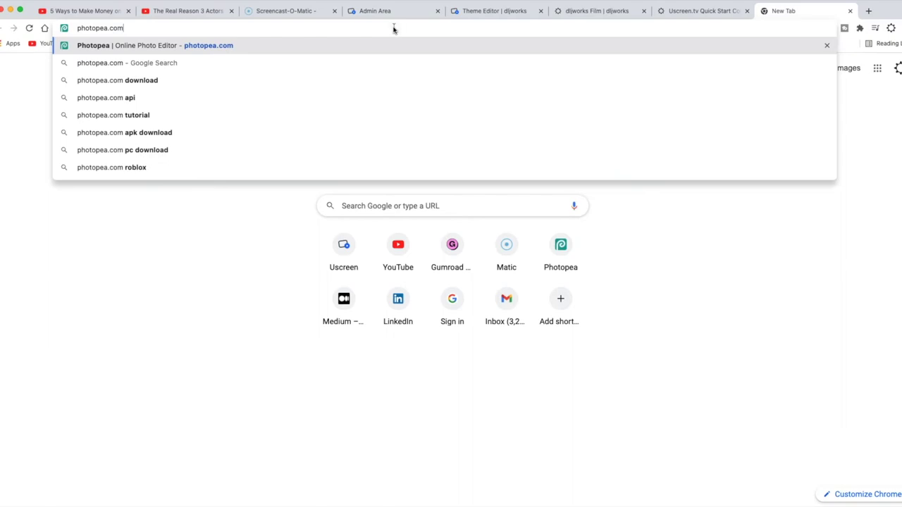
key(Return)
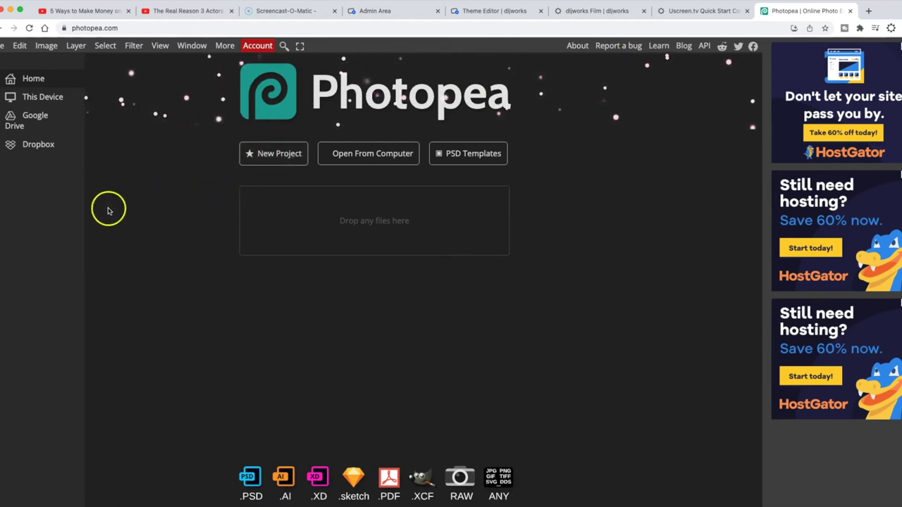
click(262, 152)
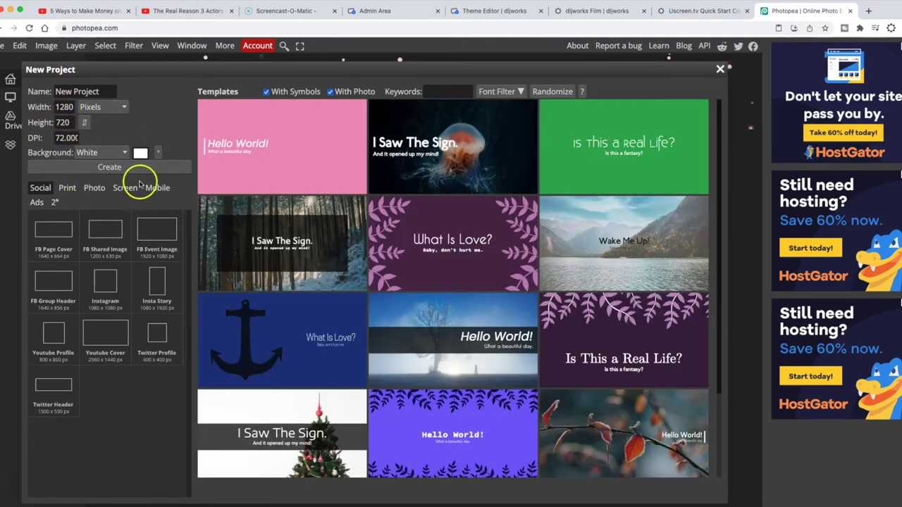
Return to the Uscreen Theme Editor and compare the Why Us elements' recommended image sizes with the preview.
click(374, 10)
click(458, 12)
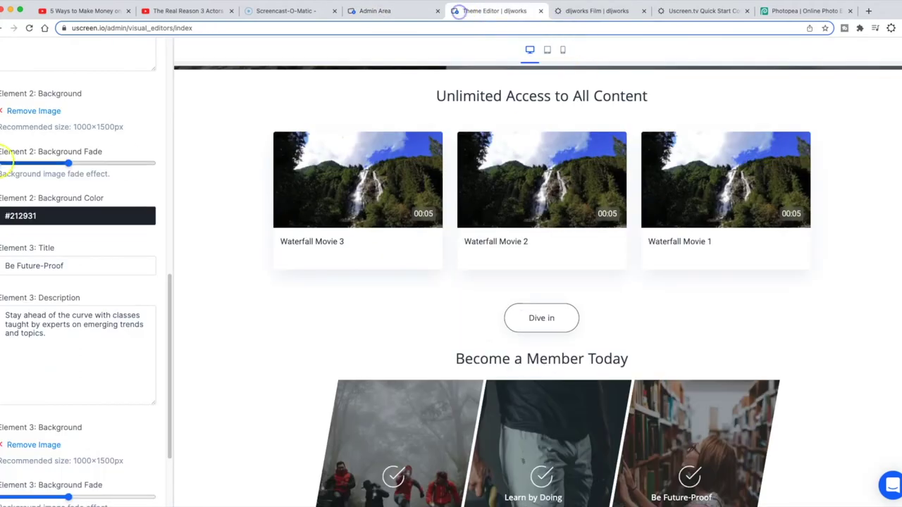
scroll(64, 286, down, 3)
scroll(134, 298, up, 5)
scroll(371, 279, down, 2)
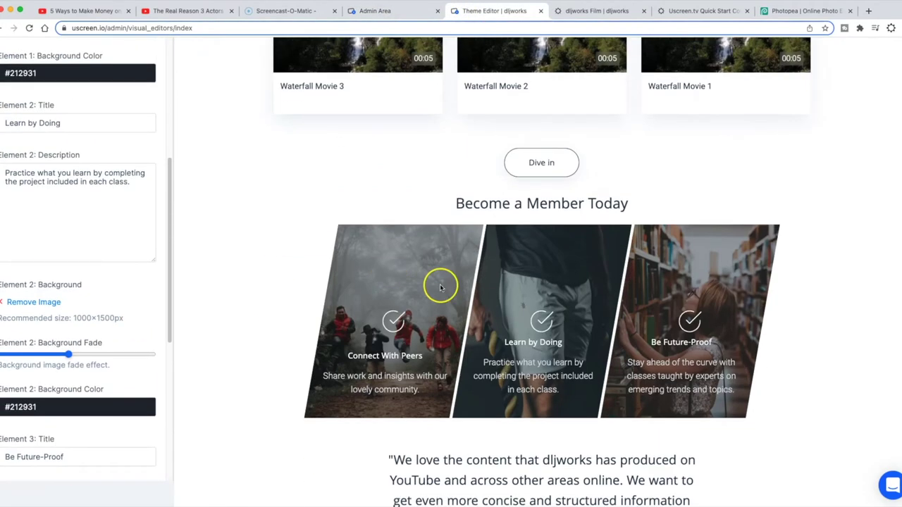
click(441, 283)
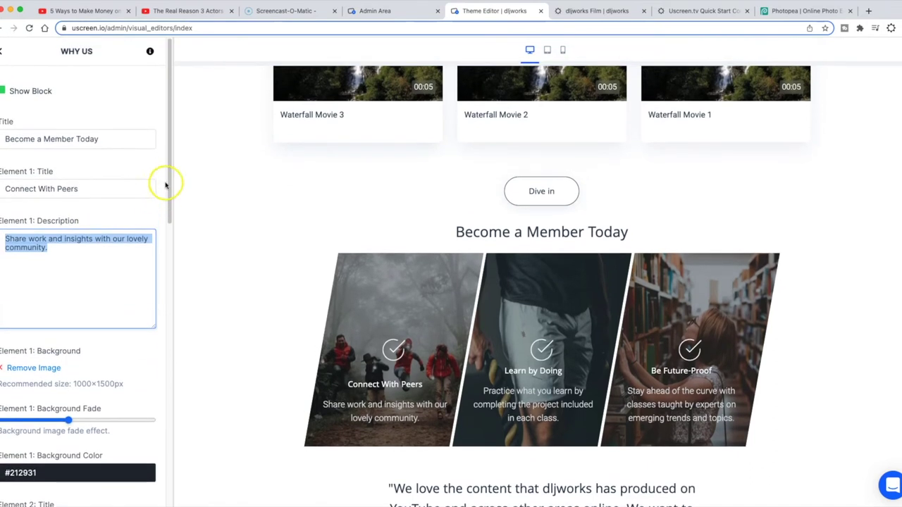
Open the Testimonial block from the Main Page blocks and inspect the author's name and company line in the preview.
click(3, 51)
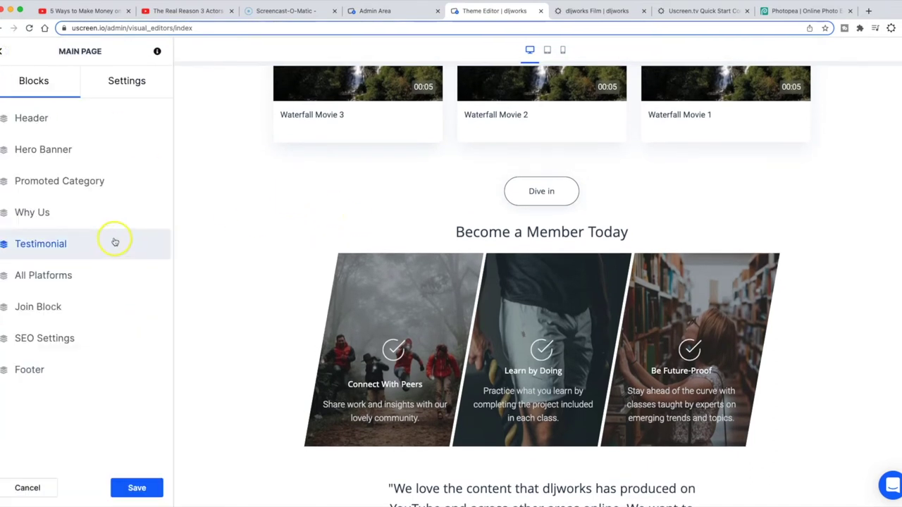
scroll(409, 242, down, 4)
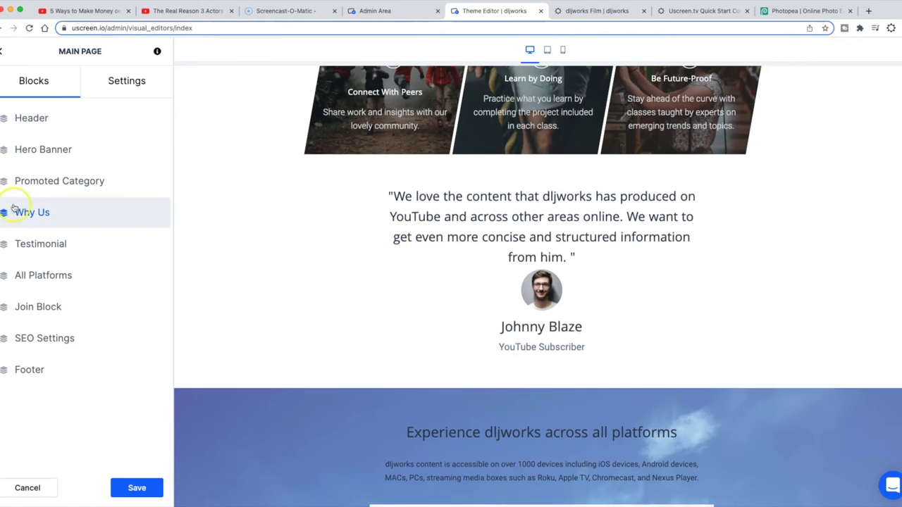
click(74, 248)
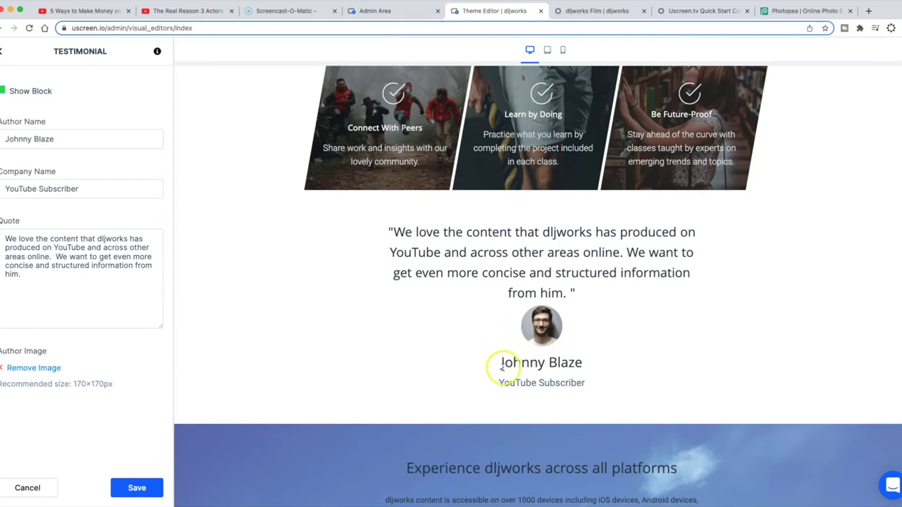
drag(501, 365, 608, 364)
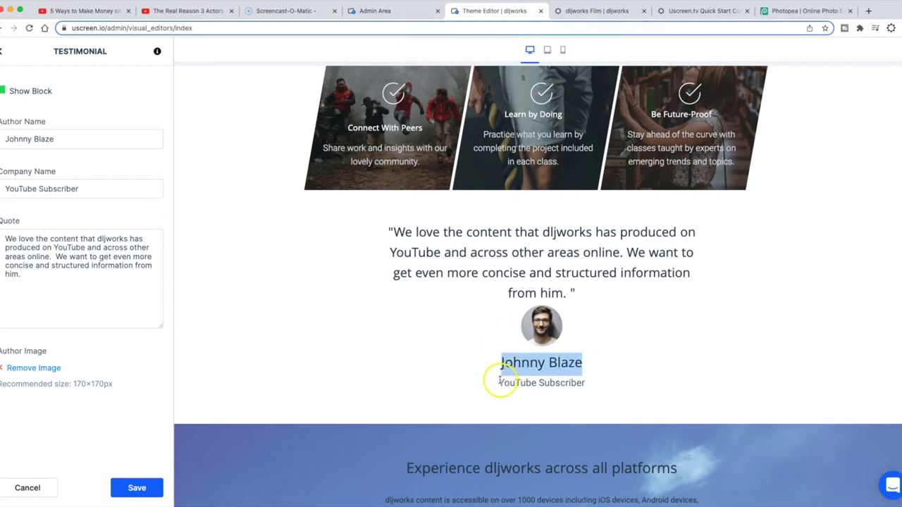
drag(499, 383, 634, 382)
click(625, 381)
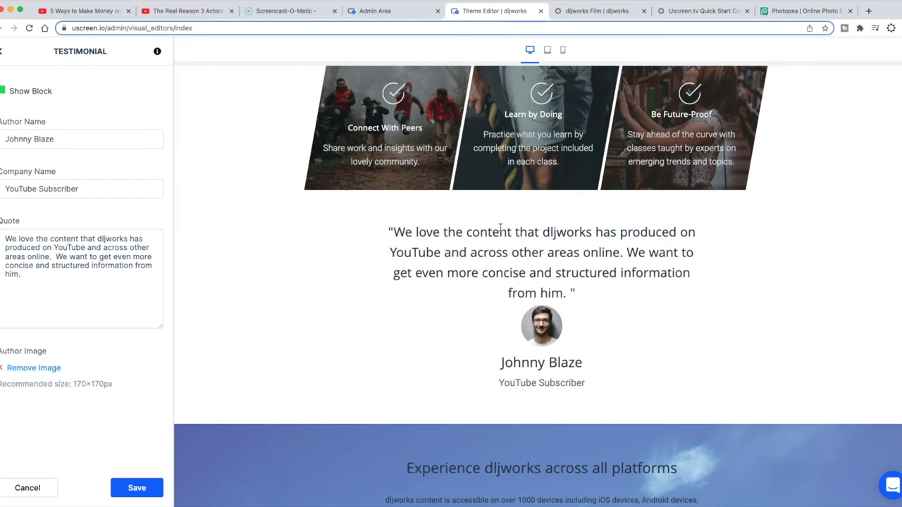
Check the Testimonial block's Quote, Company Name and Author Name fields against the preview, then return to the block list.
click(4, 240)
drag(4, 241, 40, 280)
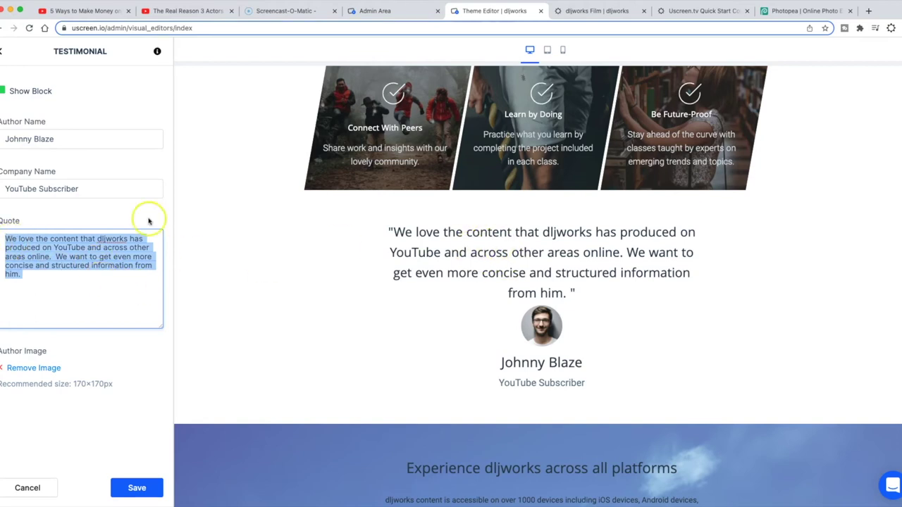
click(87, 188)
drag(5, 189, 117, 191)
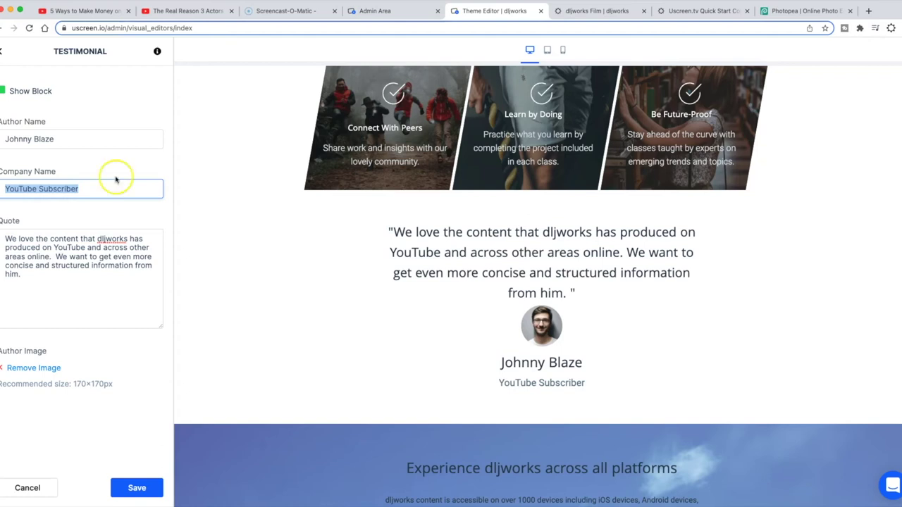
triple_click(75, 138)
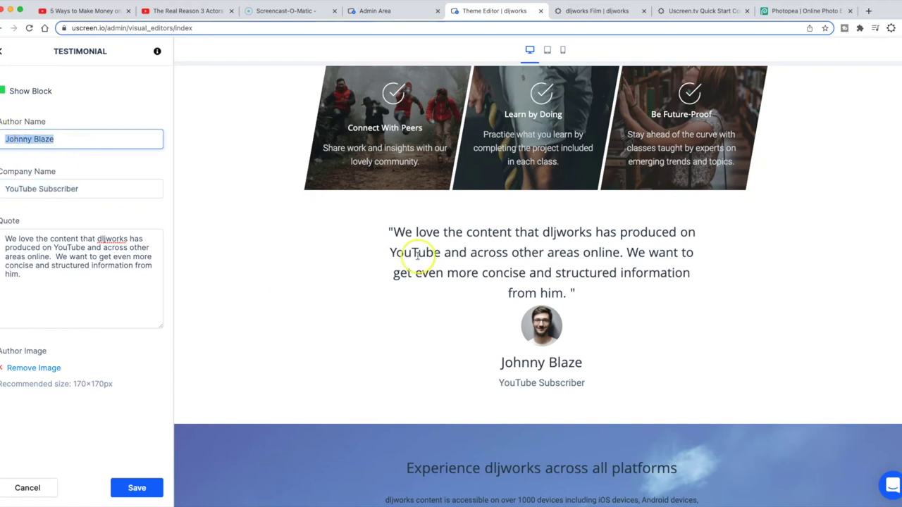
scroll(21, 367, down, 1)
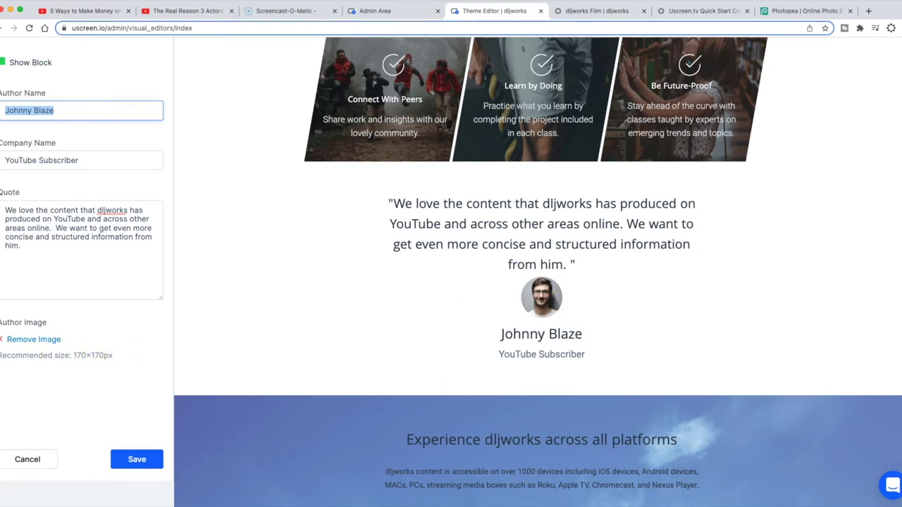
scroll(134, 339, up, 1)
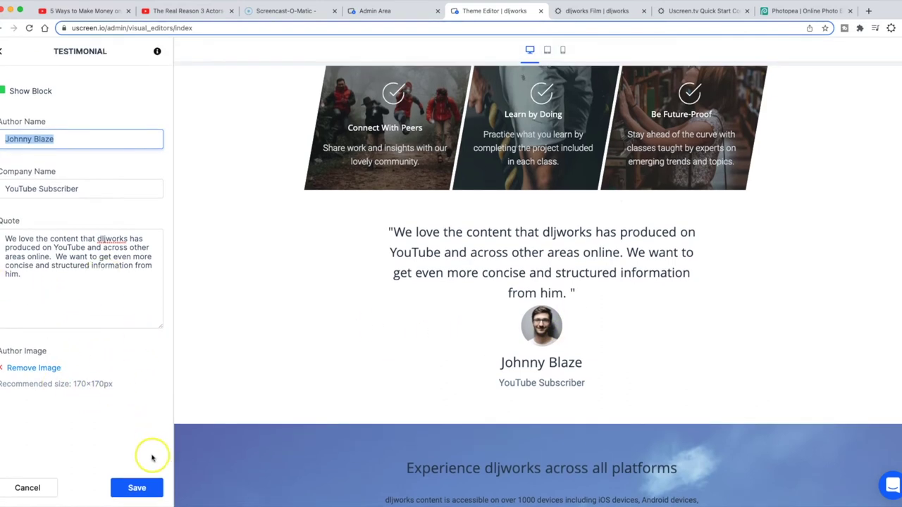
scroll(312, 222, up, 2)
click(2, 54)
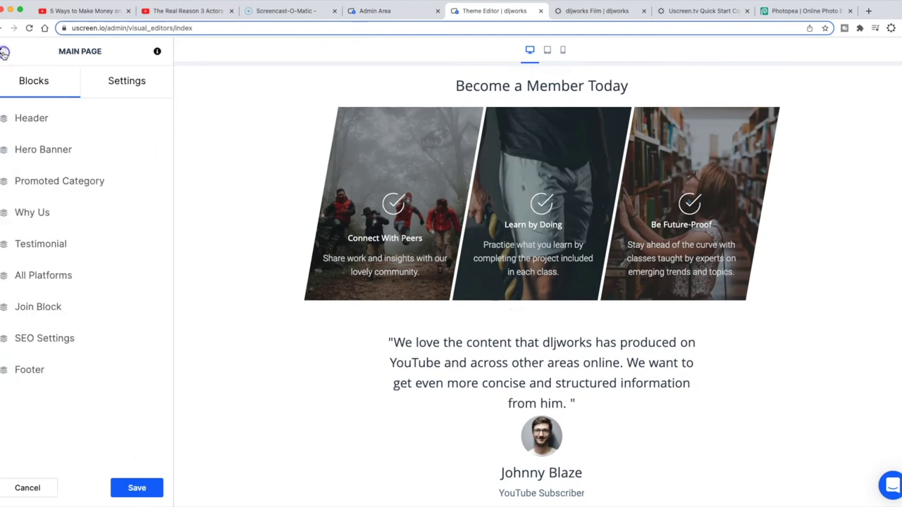
Locate the testimonial and platforms sections in the page preview, and open the All Platforms block.
scroll(260, 310, down, 2)
scroll(261, 310, down, 5)
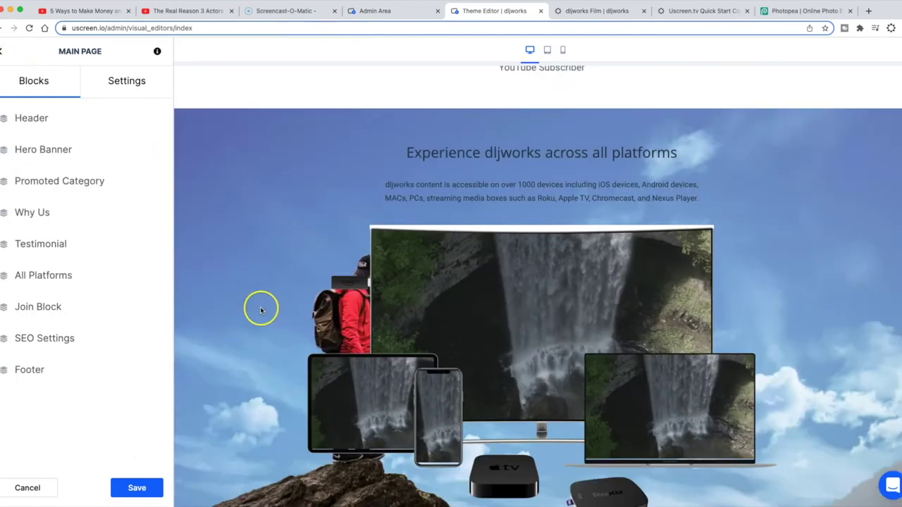
click(91, 245)
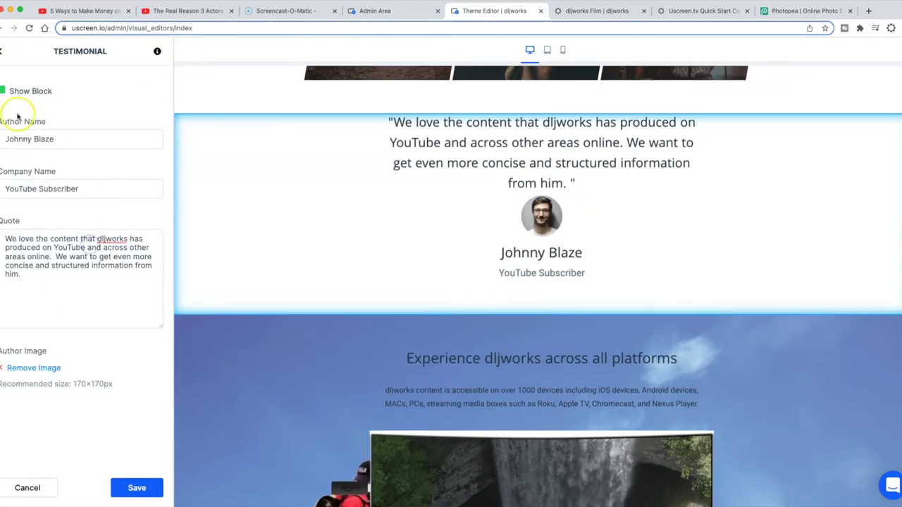
click(3, 53)
click(57, 274)
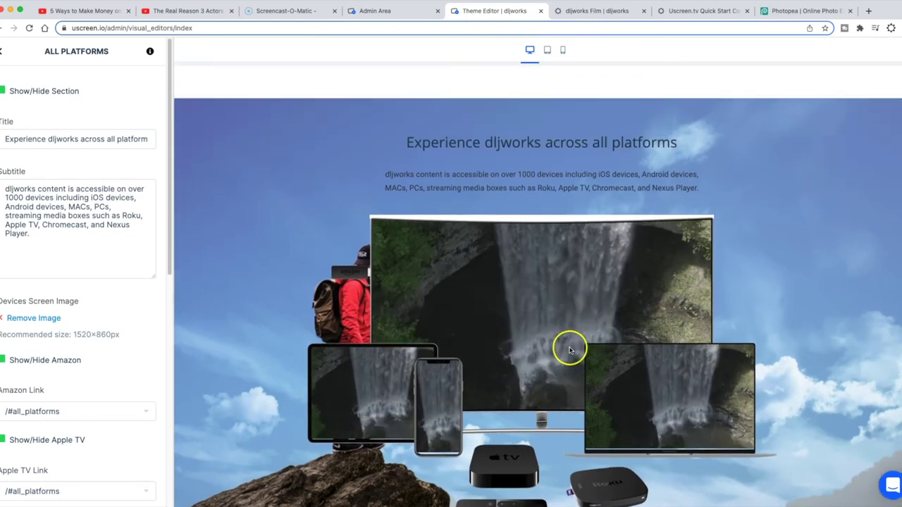
Examine the All Platforms section of the preview, including its device mockups, background and platform logos.
scroll(623, 303, down, 2)
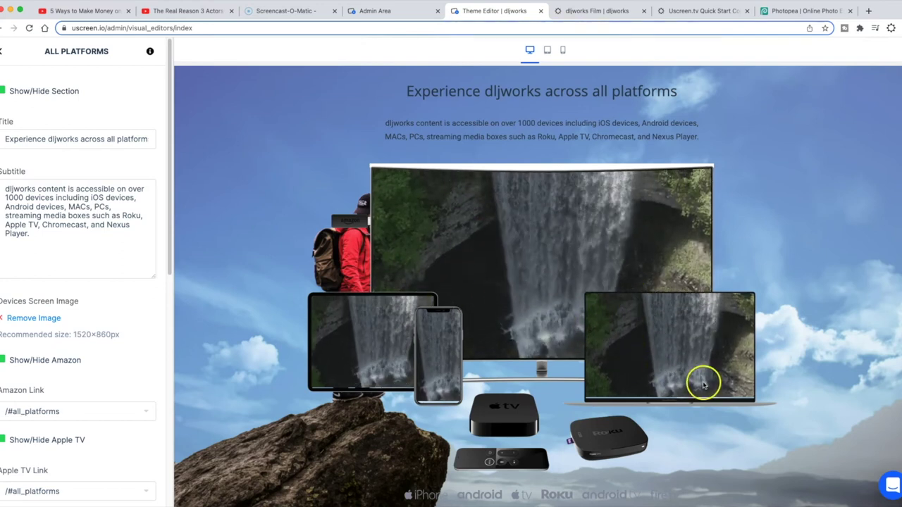
scroll(703, 384, up, 2)
scroll(703, 384, down, 5)
scroll(701, 373, up, 1)
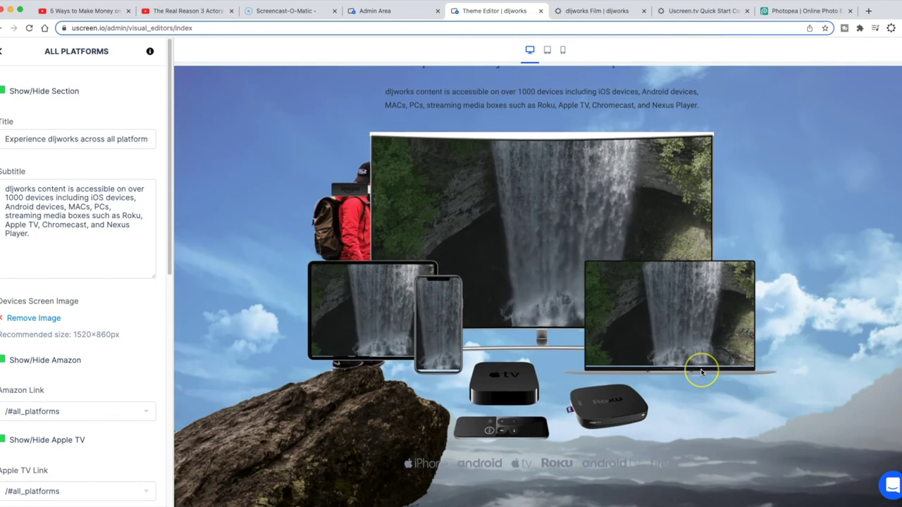
scroll(701, 372, up, 1)
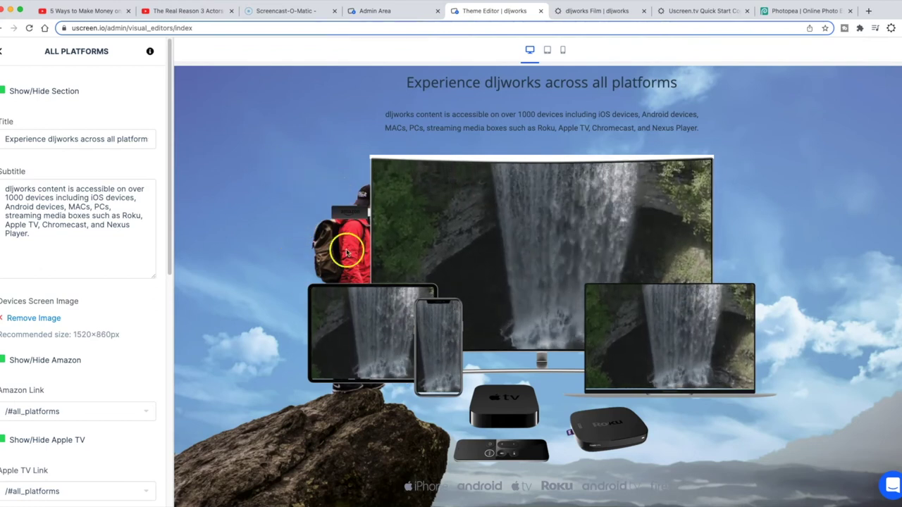
scroll(331, 253, up, 3)
scroll(301, 270, down, 3)
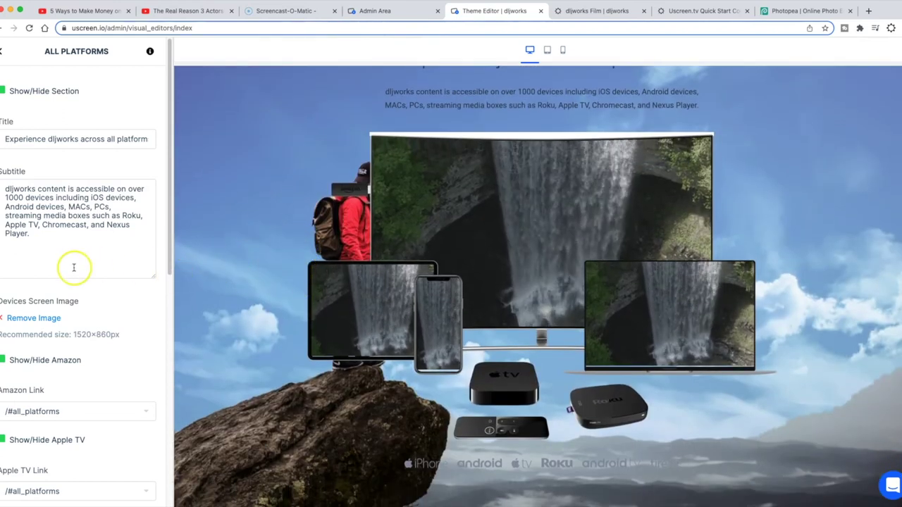
Review the All Platforms block's title, subtitle, device screen image and the visibility and link options for each platform.
scroll(81, 282, down, 1)
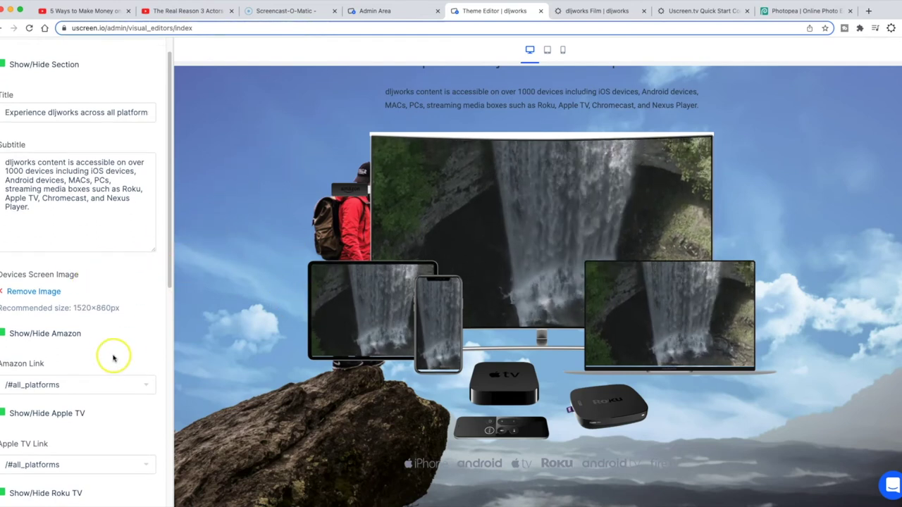
scroll(113, 359, up, 1)
scroll(243, 339, down, 1)
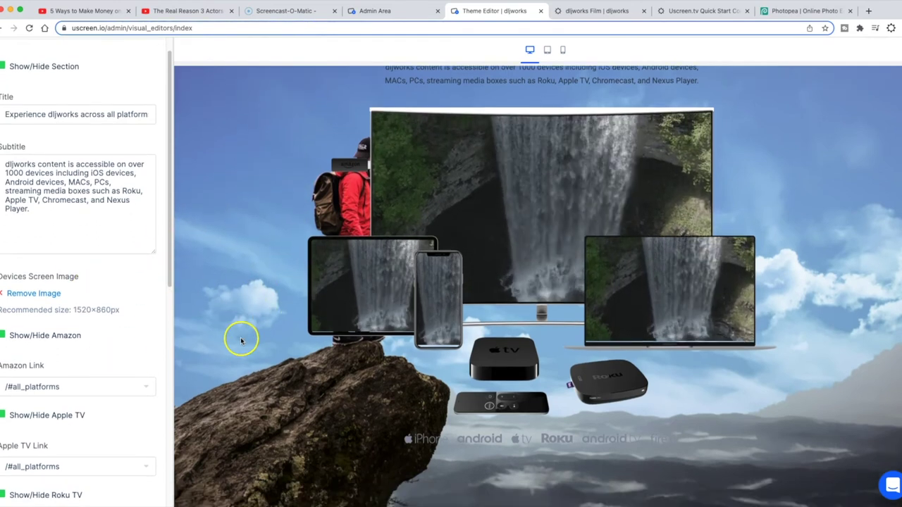
scroll(243, 267, up, 1)
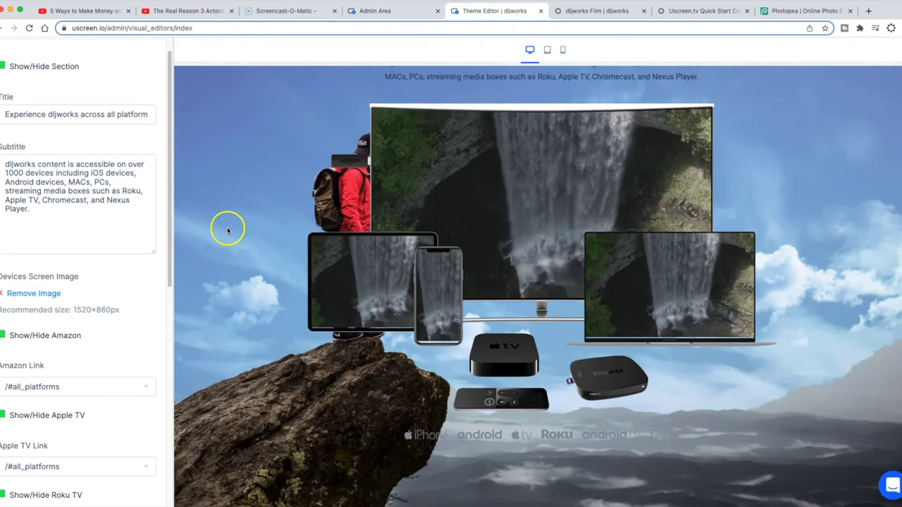
scroll(117, 346, up, 1)
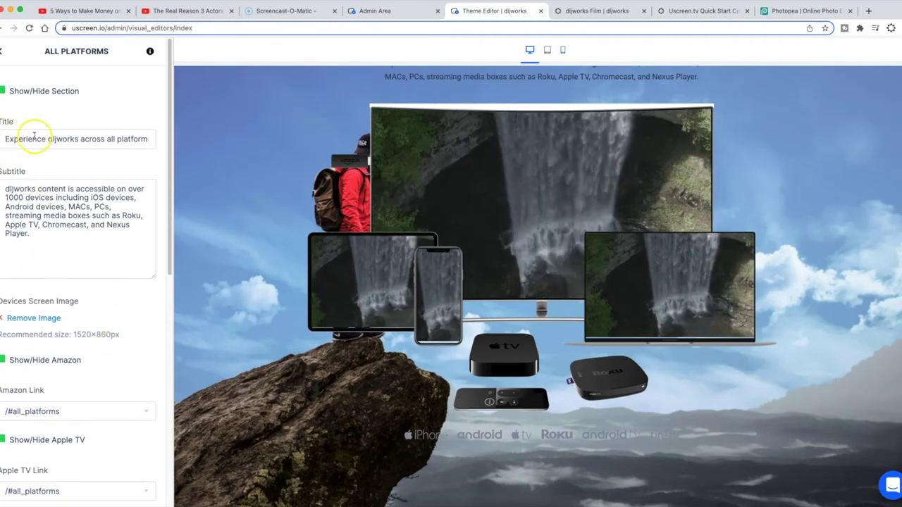
scroll(129, 207, down, 6)
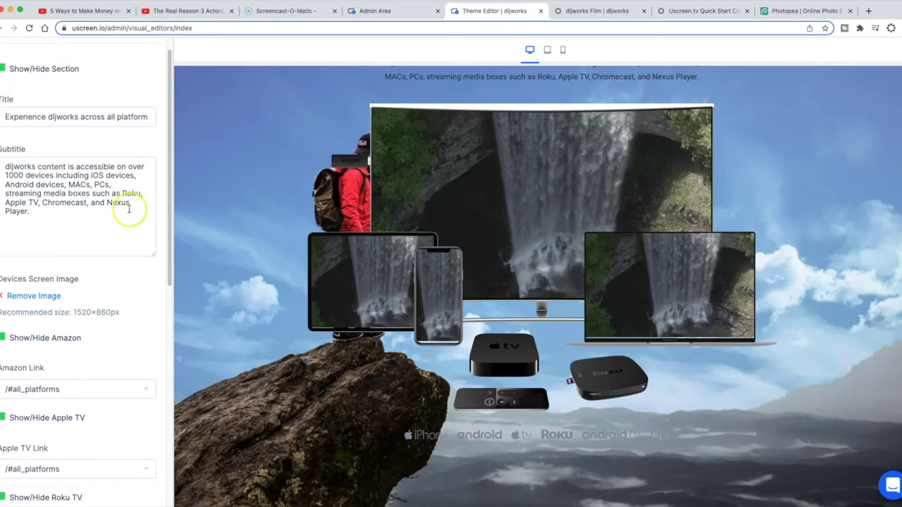
scroll(129, 240, down, 2)
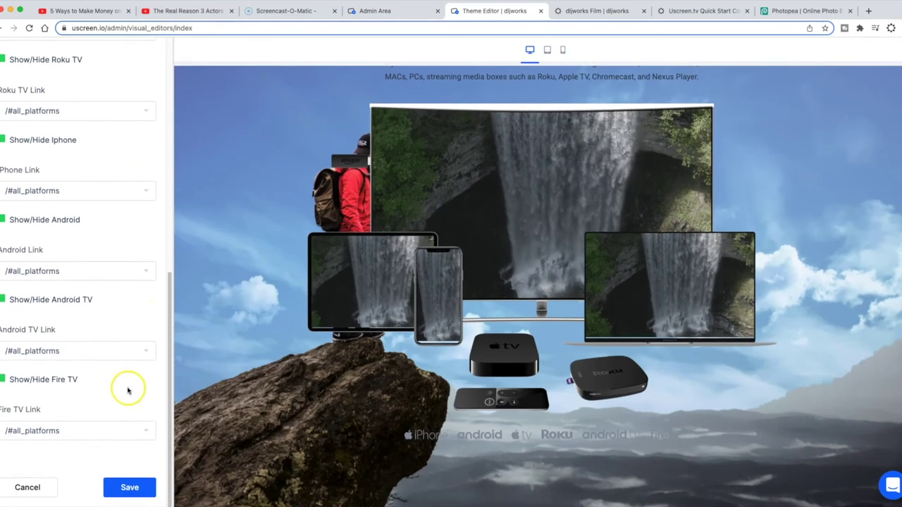
Look over the All Platforms section in the page preview, from its title and subtitle to the device mockups and platform logos.
scroll(130, 381, up, 7)
scroll(132, 386, up, 1)
scroll(305, 288, down, 2)
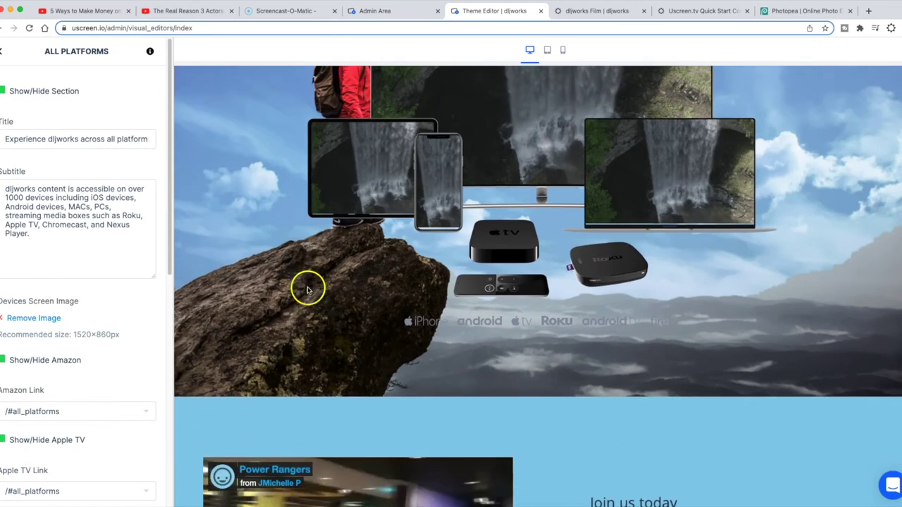
scroll(303, 298, up, 4)
scroll(302, 305, down, 4)
scroll(296, 317, up, 3)
scroll(105, 314, down, 3)
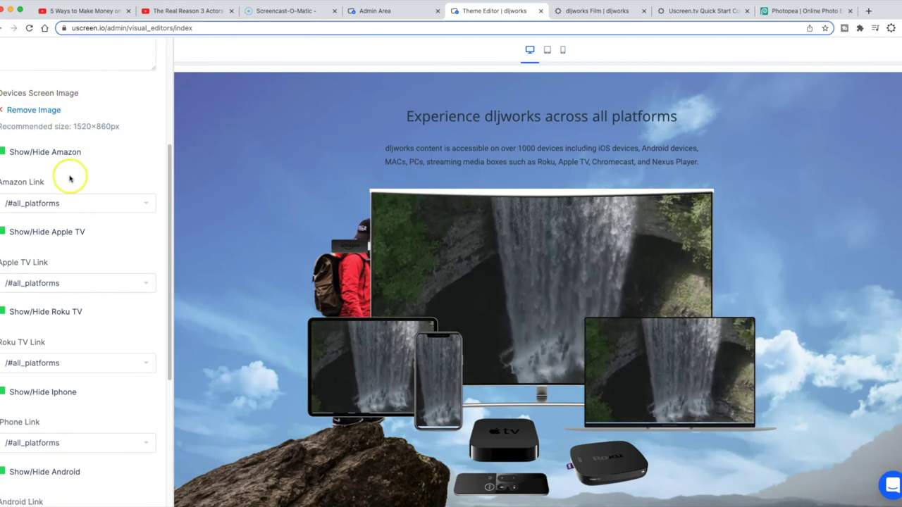
Compare the All Platforms block's visibility and link options for each platform with the platform logos in the preview.
scroll(113, 236, down, 3)
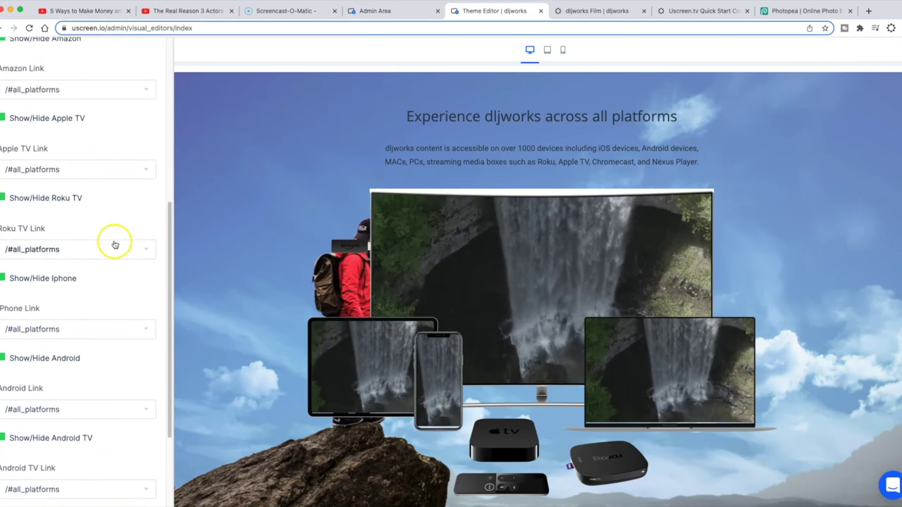
scroll(380, 384, down, 1)
scroll(477, 429, down, 1)
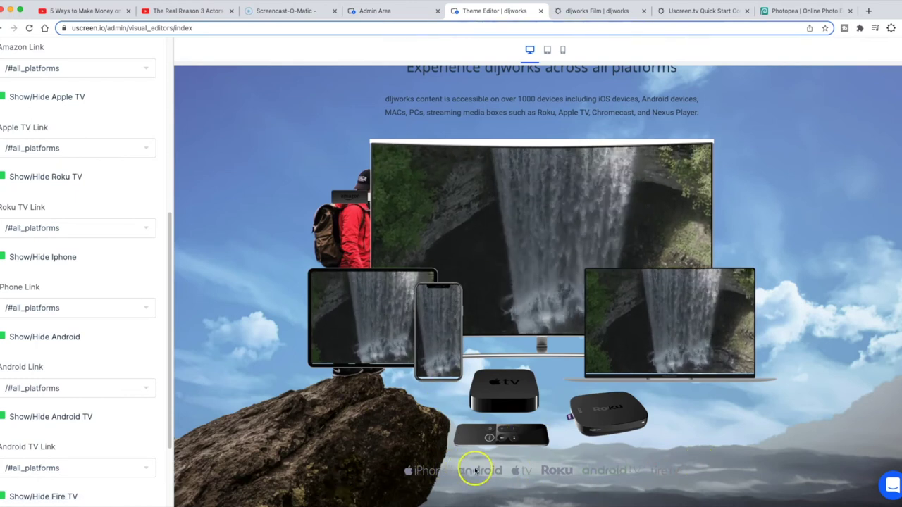
scroll(56, 345, down, 1)
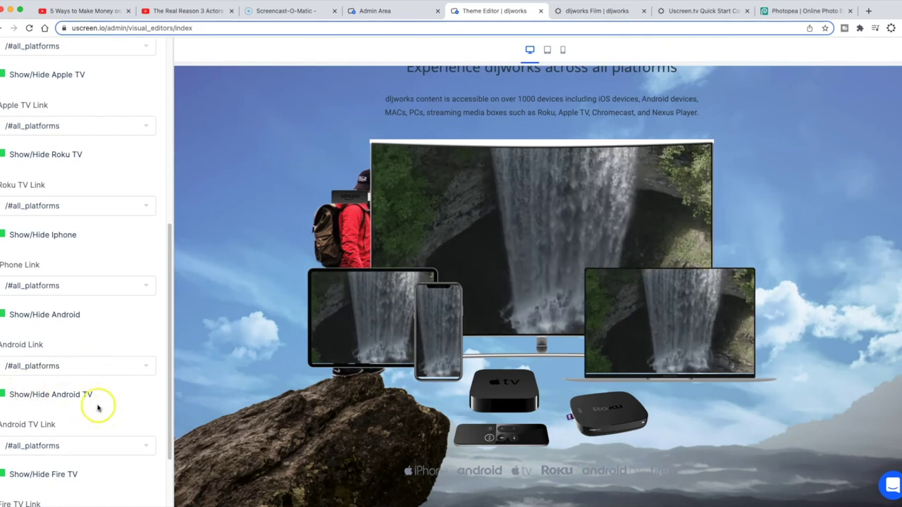
scroll(120, 421, up, 5)
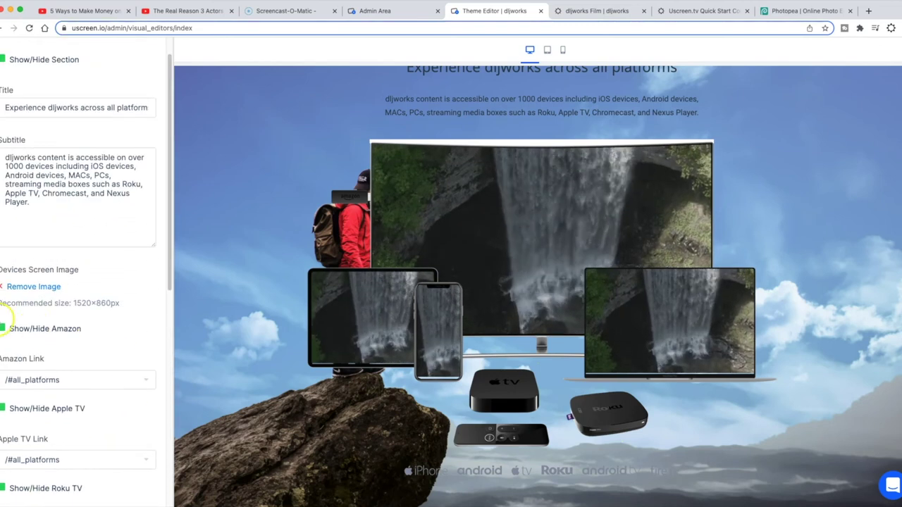
scroll(19, 380, down, 2)
scroll(96, 342, up, 1)
Look through the home page preview from the hero banner to the Join us today section above the footer.
scroll(261, 313, up, 5)
scroll(46, 307, down, 3)
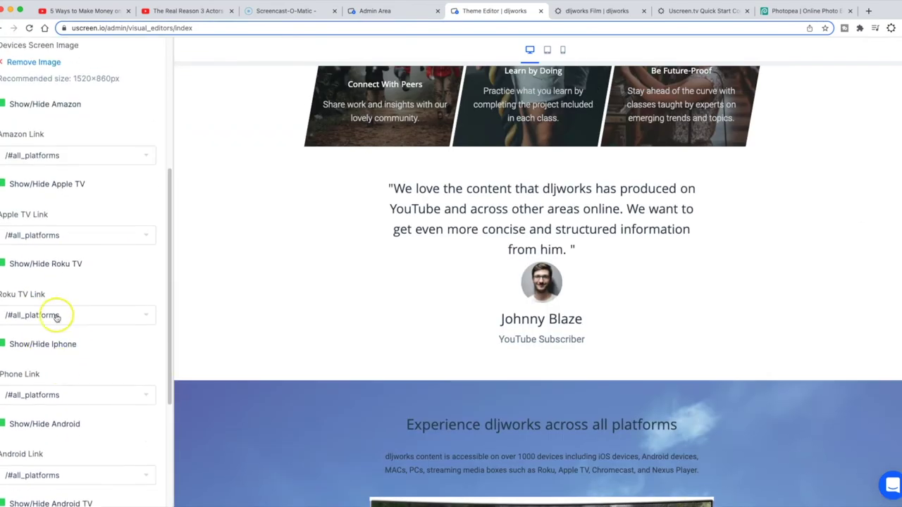
scroll(57, 331, up, 3)
scroll(266, 346, up, 10)
scroll(430, 299, down, 2)
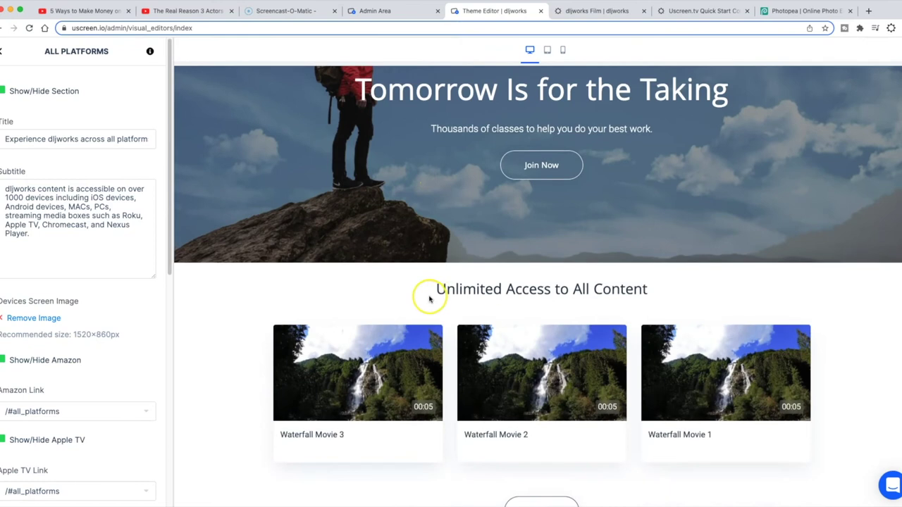
scroll(429, 300, down, 15)
scroll(133, 258, down, 3)
scroll(60, 195, up, 3)
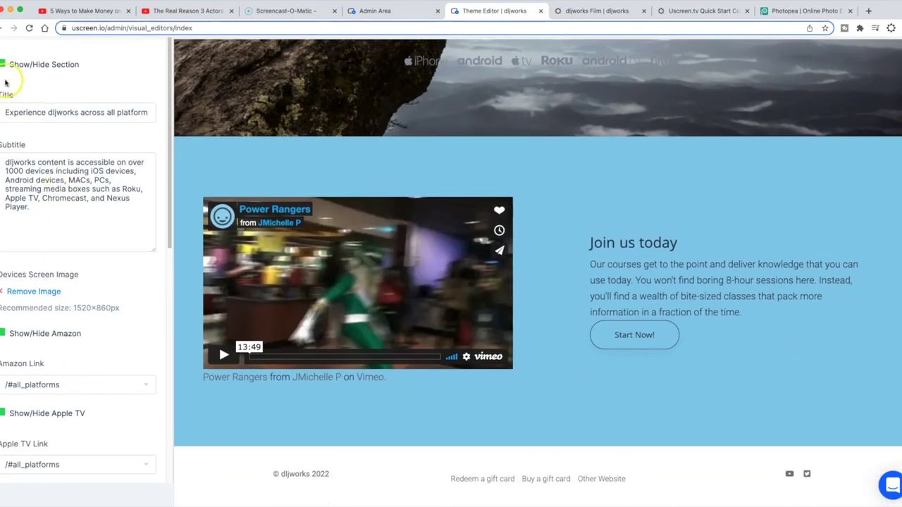
Return to the block list, open the Join Block and go to its Video URL embed code.
scroll(28, 88, up, 1)
click(7, 51)
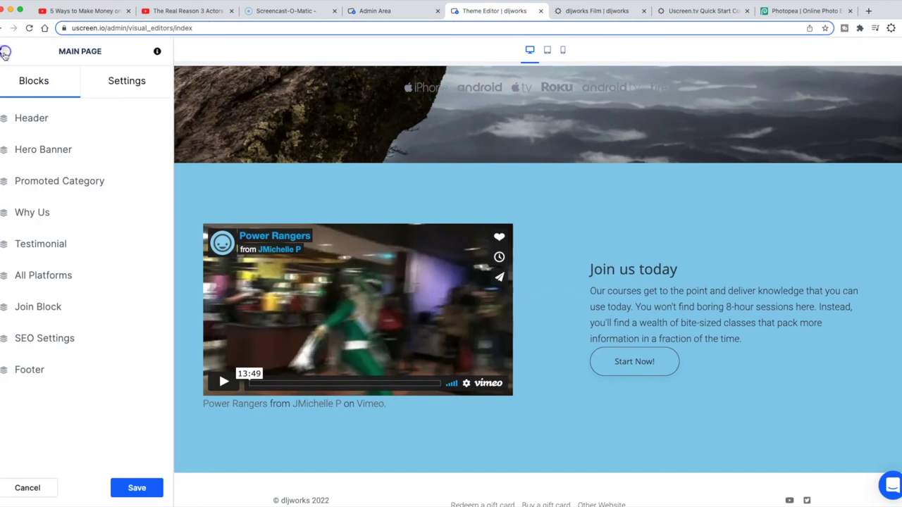
click(80, 307)
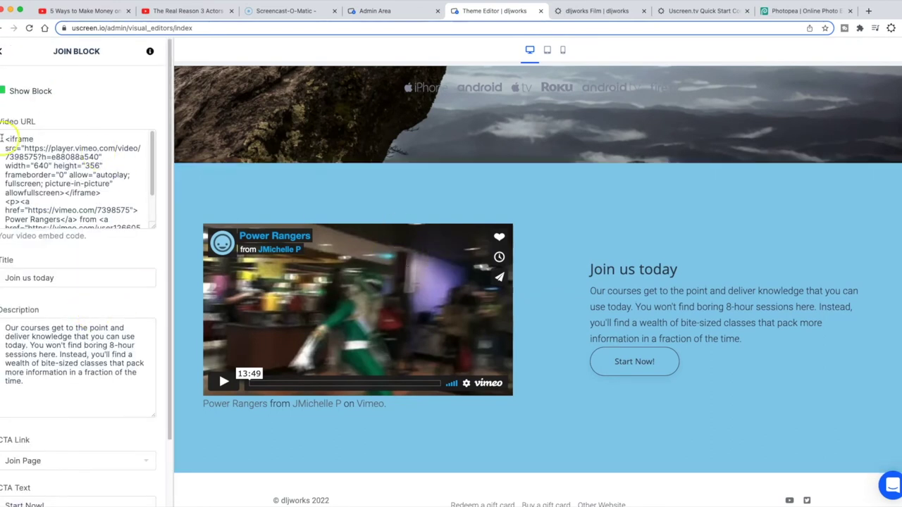
drag(3, 139, 75, 131)
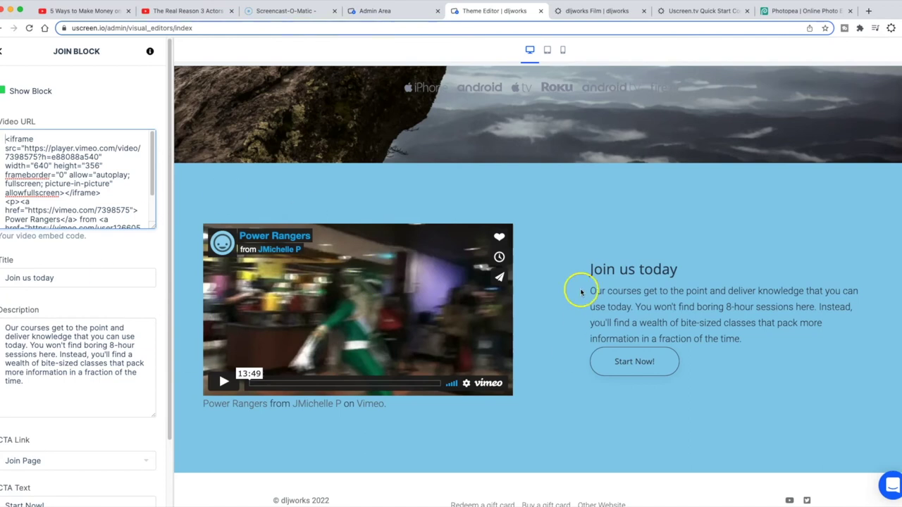
Switch to Screencast-O-Matic's Customize Video Player tutorial and look through its video and introduction.
click(296, 12)
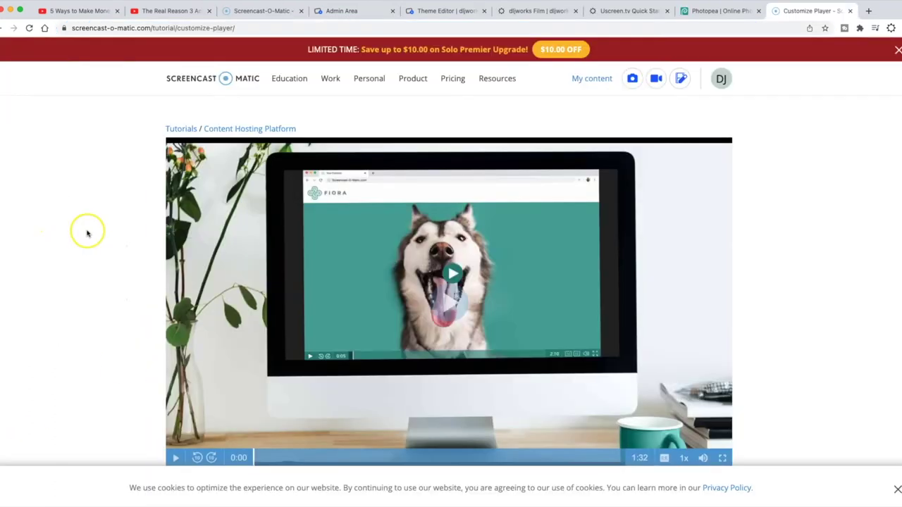
scroll(122, 158, down, 3)
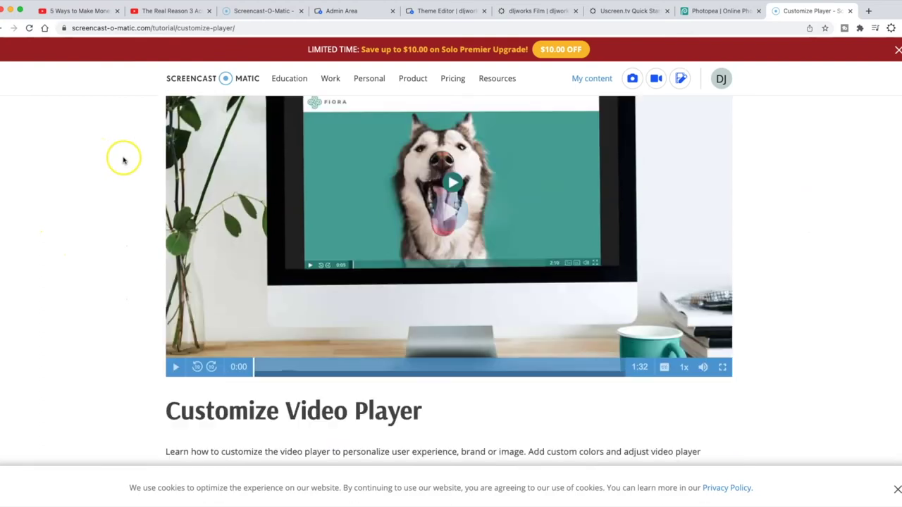
scroll(125, 215, up, 2)
scroll(122, 197, down, 5)
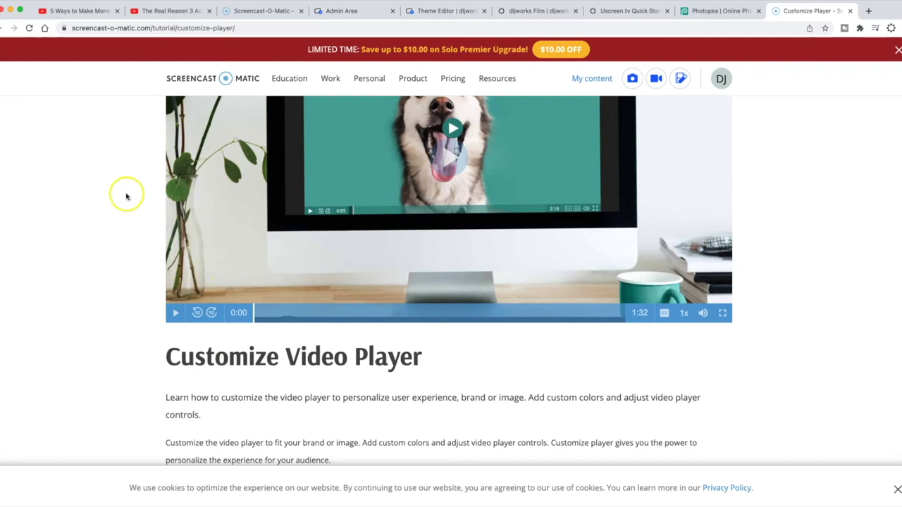
scroll(393, 314, up, 3)
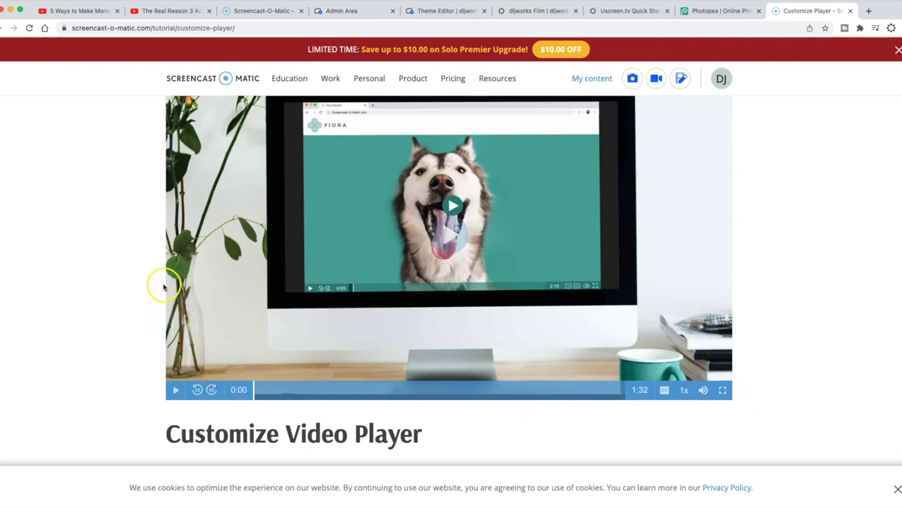
scroll(163, 287, up, 1)
scroll(185, 278, down, 2)
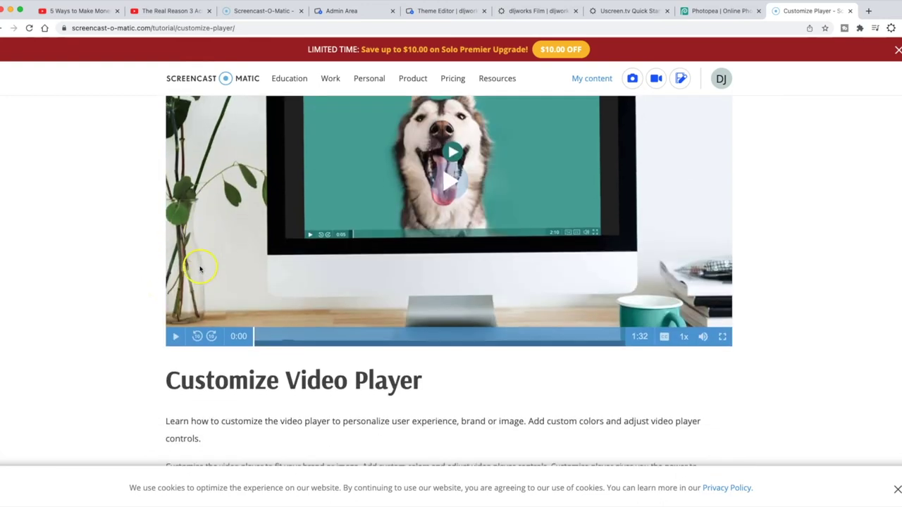
scroll(198, 279, up, 2)
scroll(201, 281, down, 1)
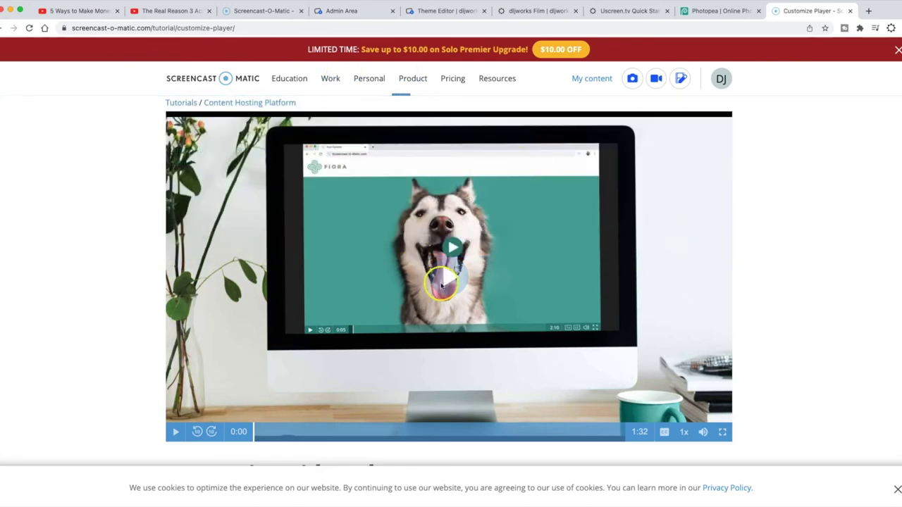
Check the Screencast-O-Matic content page, then return to the Join Block in the Uscreen theme editor.
click(272, 11)
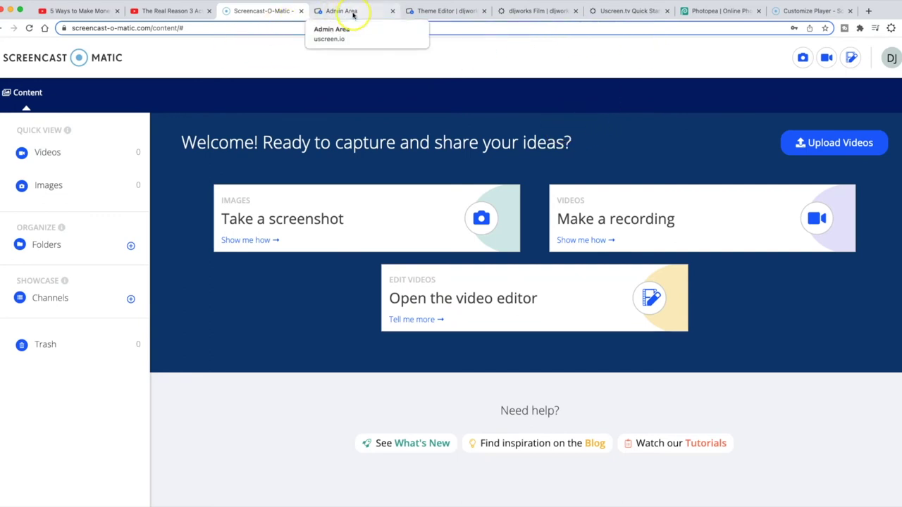
click(330, 12)
click(446, 12)
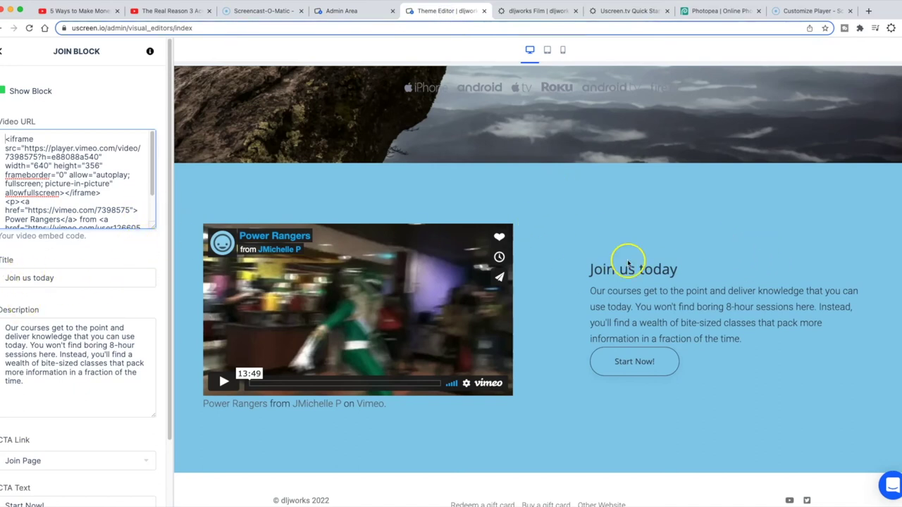
Examine the Join us today section in the preview together with the page sections above it.
scroll(595, 257, down, 1)
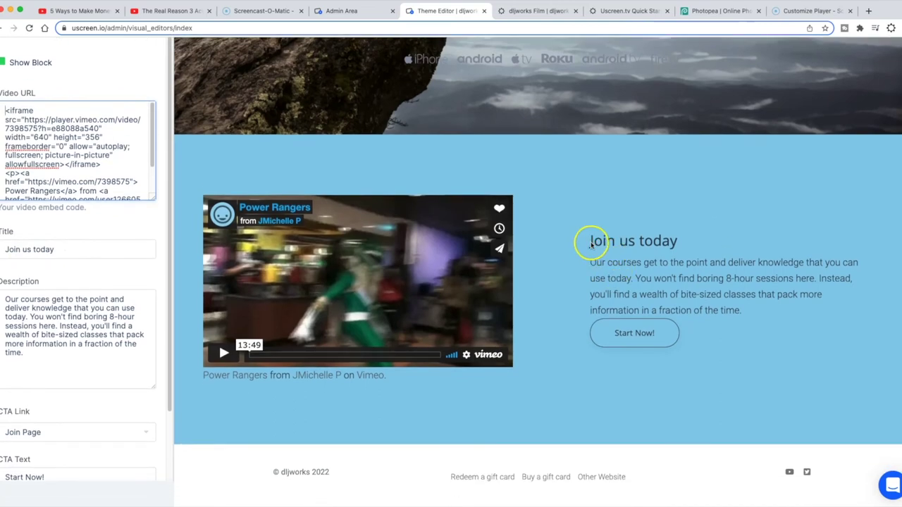
scroll(576, 245, up, 10)
scroll(534, 115, down, 3)
scroll(655, 147, down, 10)
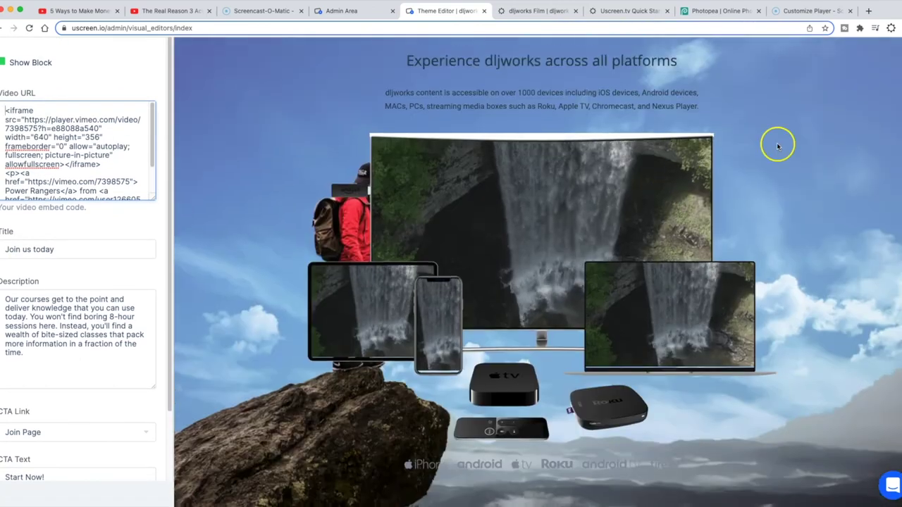
scroll(778, 146, down, 6)
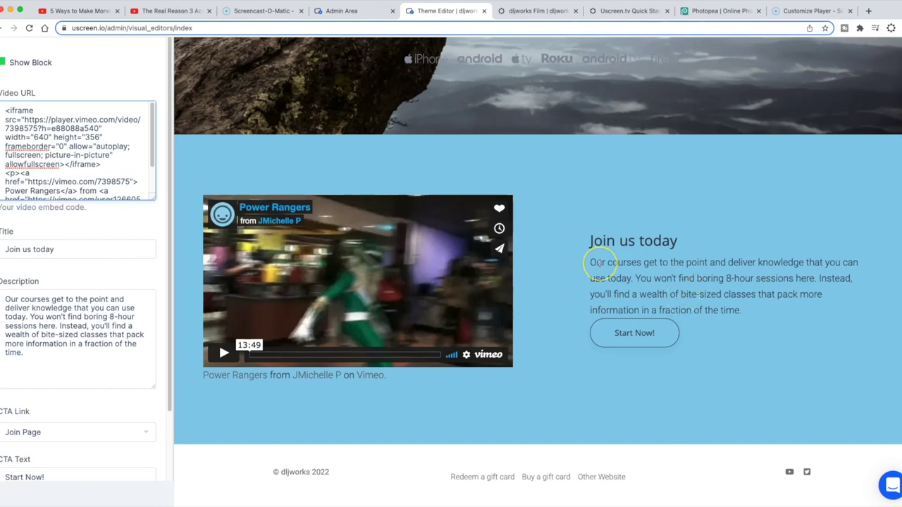
Highlight the Join us today description in the preview and review how the section closes the home page.
drag(591, 261, 758, 279)
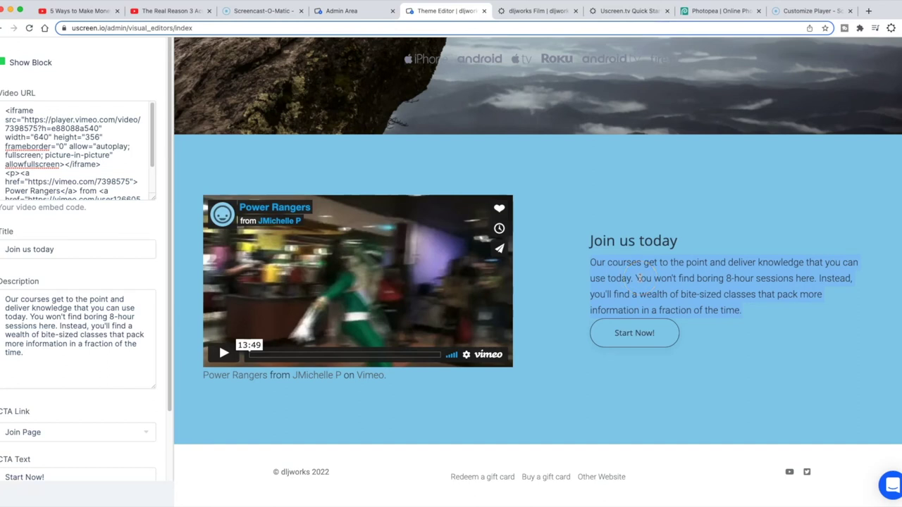
scroll(719, 306, up, 3)
scroll(720, 317, down, 3)
scroll(719, 316, up, 1)
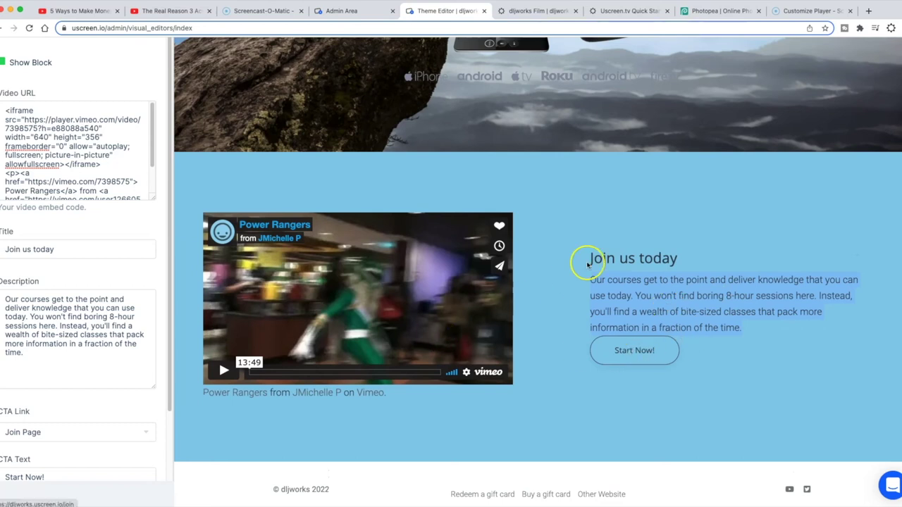
scroll(597, 270, up, 15)
scroll(664, 208, down, 15)
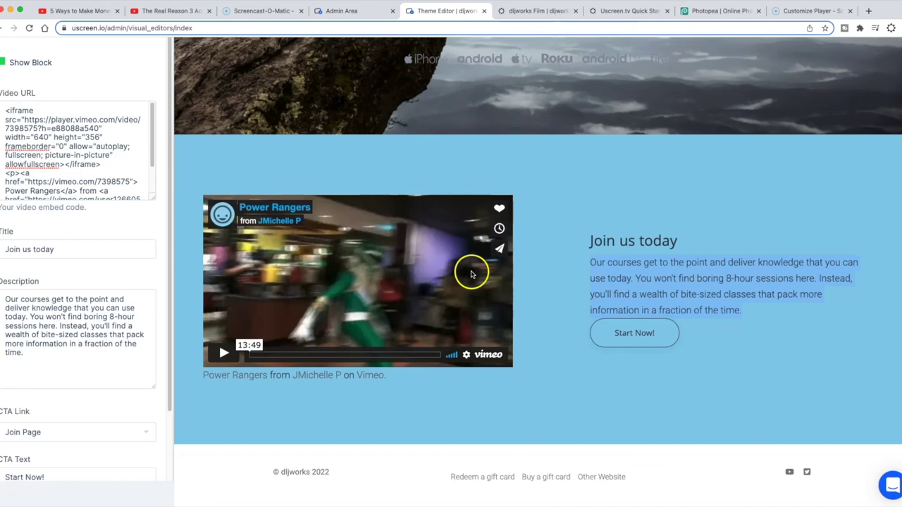
Review the Join Block's CTA Link and CTA Text fields, then return to the block list.
scroll(43, 399, down, 3)
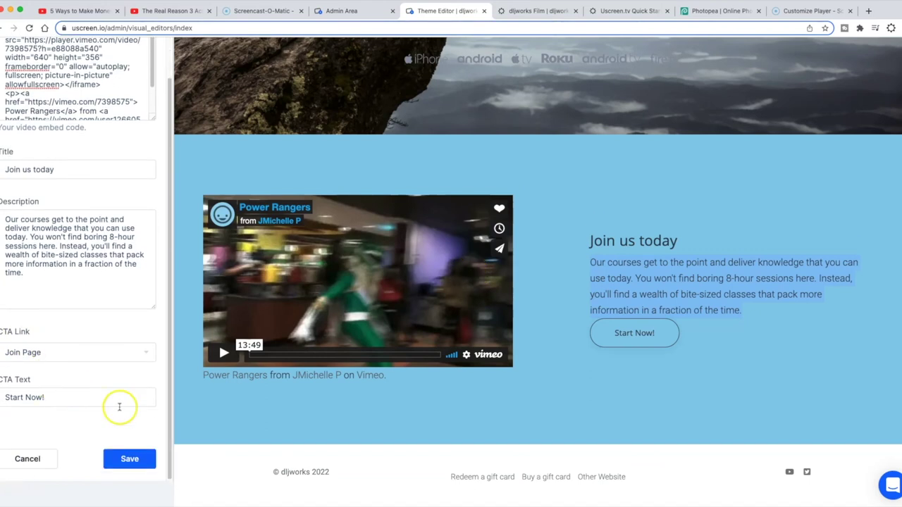
scroll(120, 408, up, 3)
scroll(71, 232, up, 2)
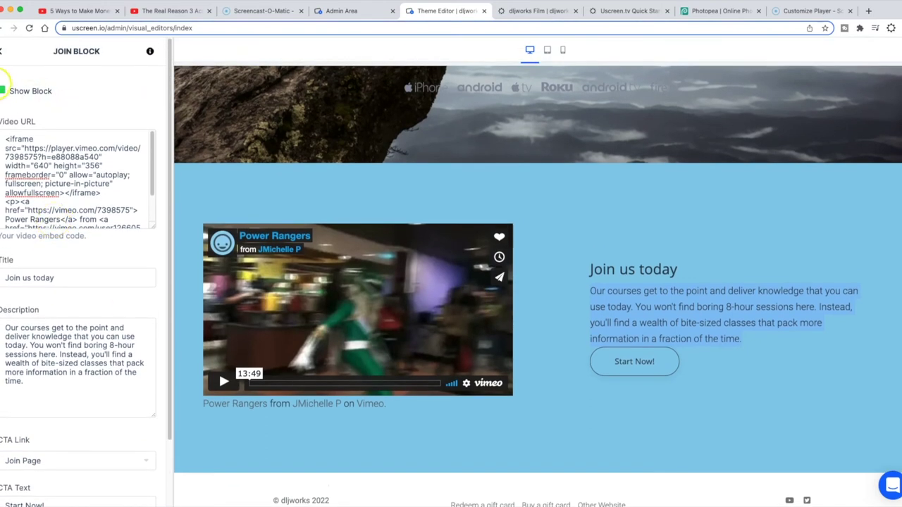
click(1, 51)
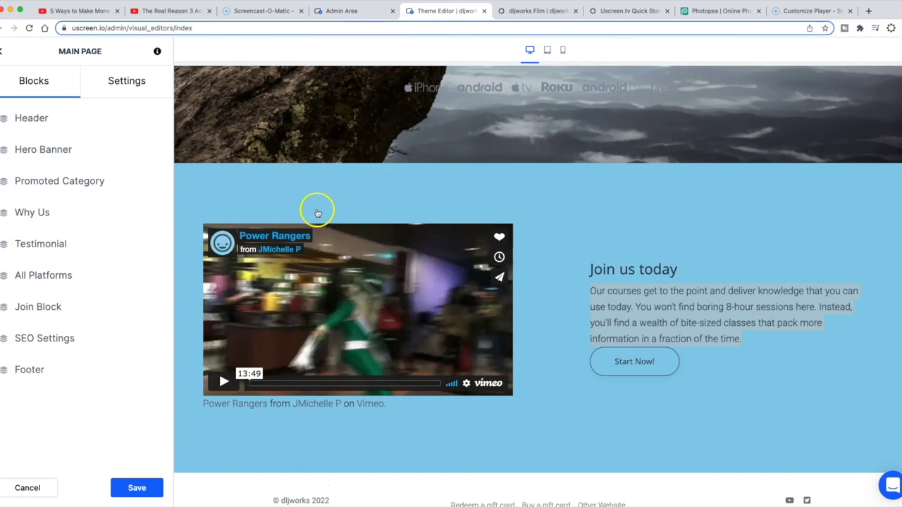
Open the SEO Settings block and highlight its Page Title and Page Description texts.
scroll(547, 266, down, 1)
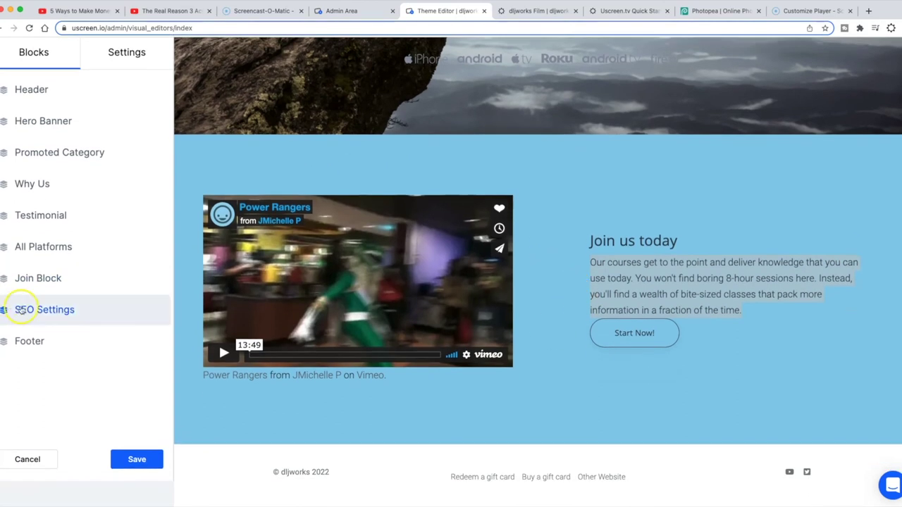
click(27, 308)
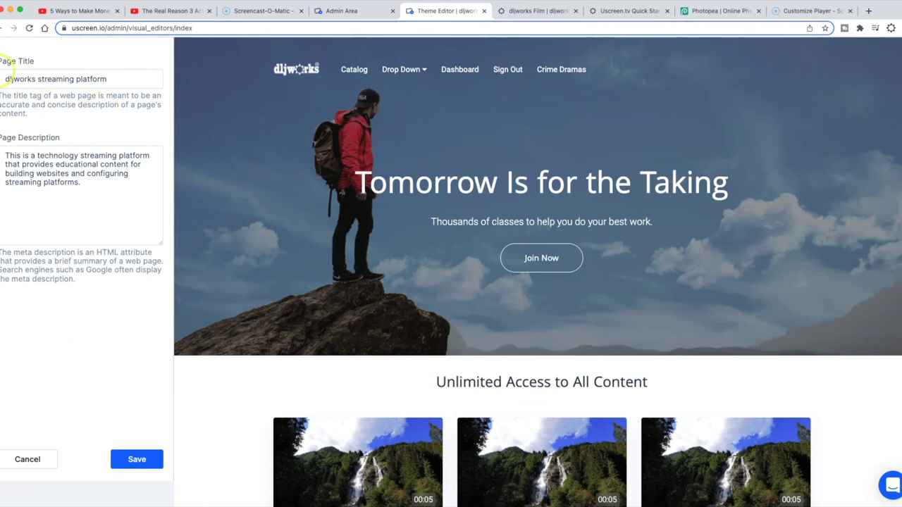
drag(3, 78, 142, 77)
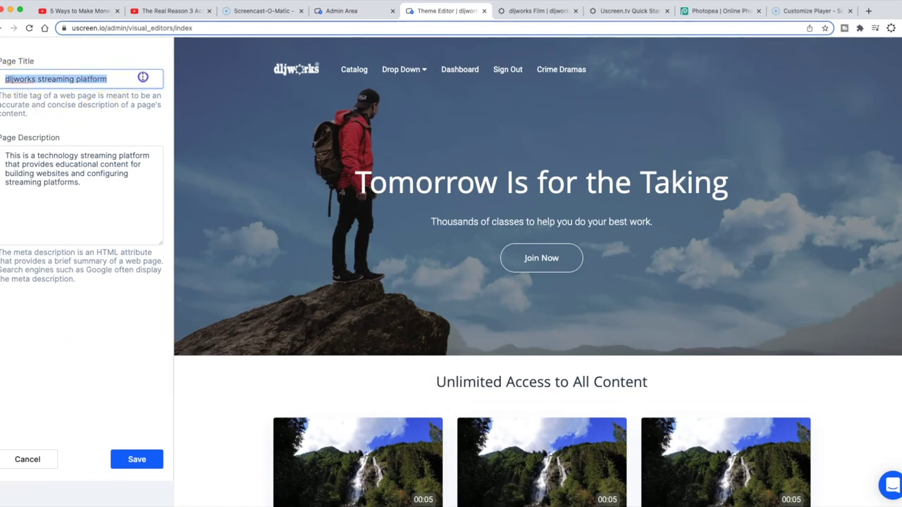
drag(4, 154, 94, 184)
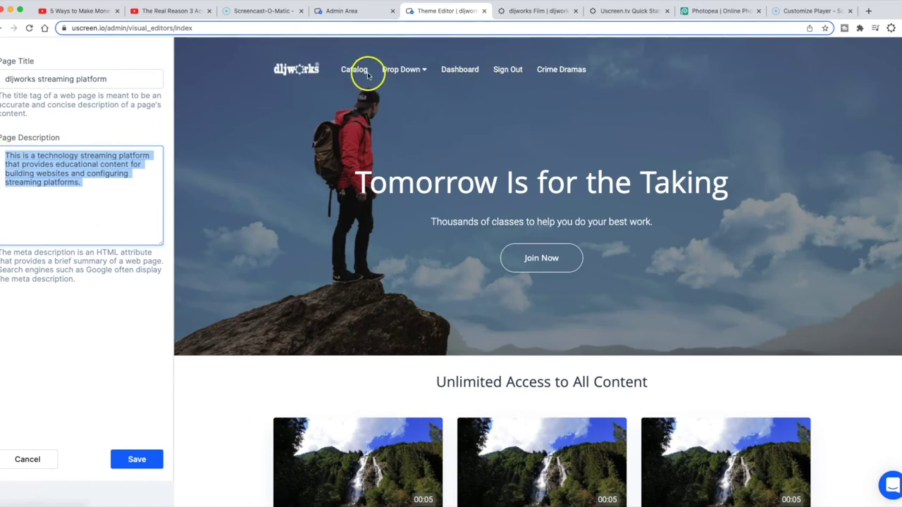
Open the dljworks logo's link from the preview header in a new browser tab and switch to that page.
right_click(314, 70)
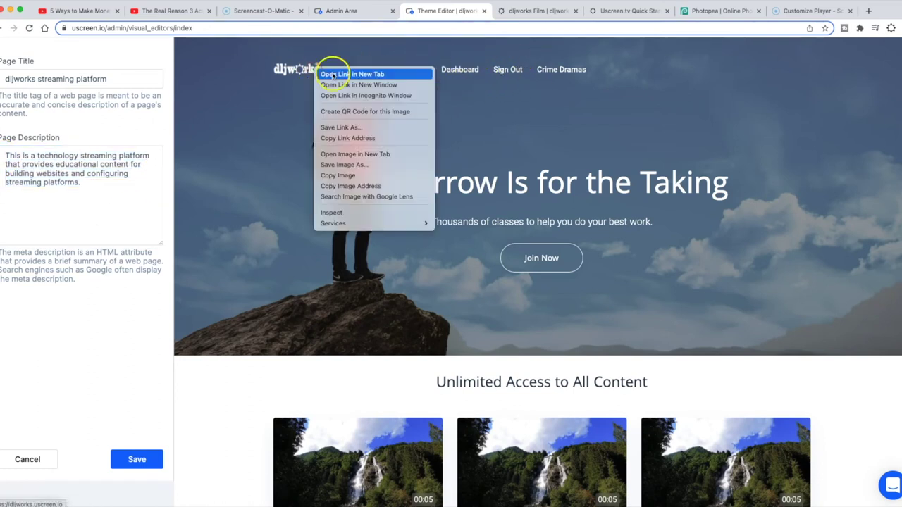
click(326, 74)
click(484, 12)
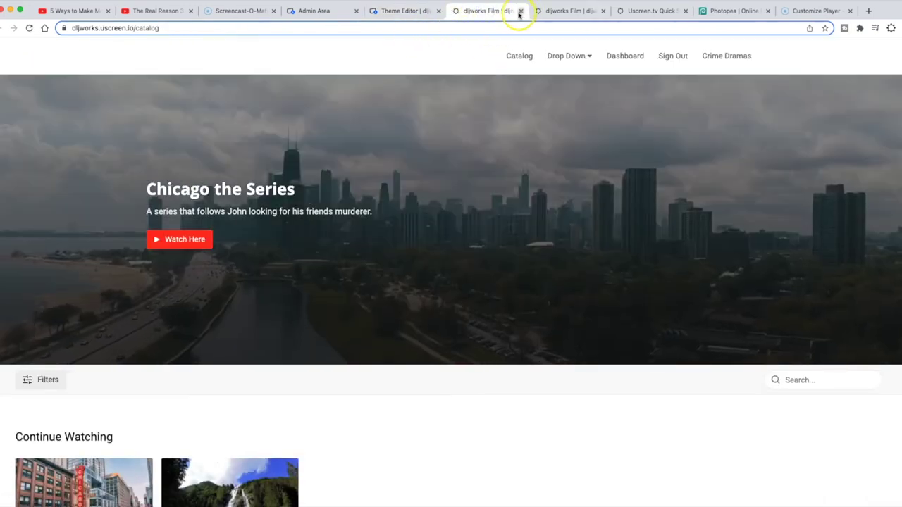
Sign out of the storefront in the second dljworks tab and view the page source of its home page.
click(561, 11)
click(676, 56)
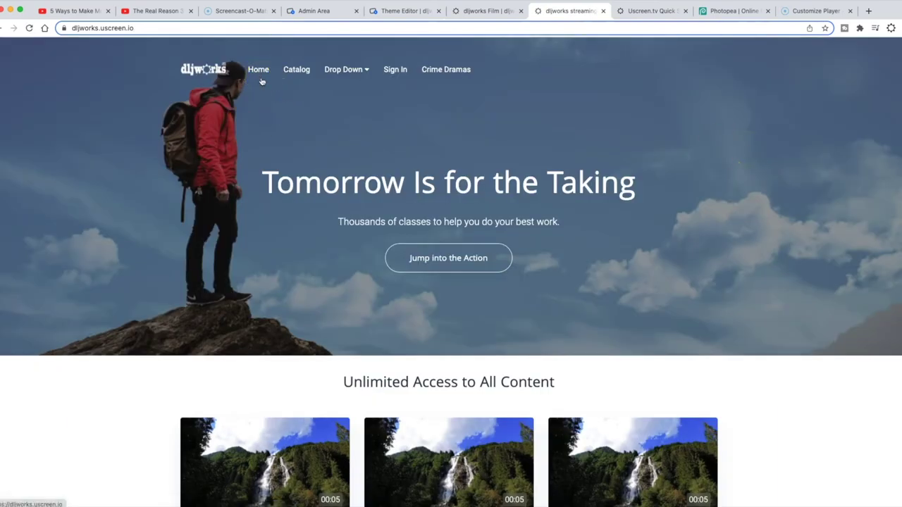
right_click(746, 87)
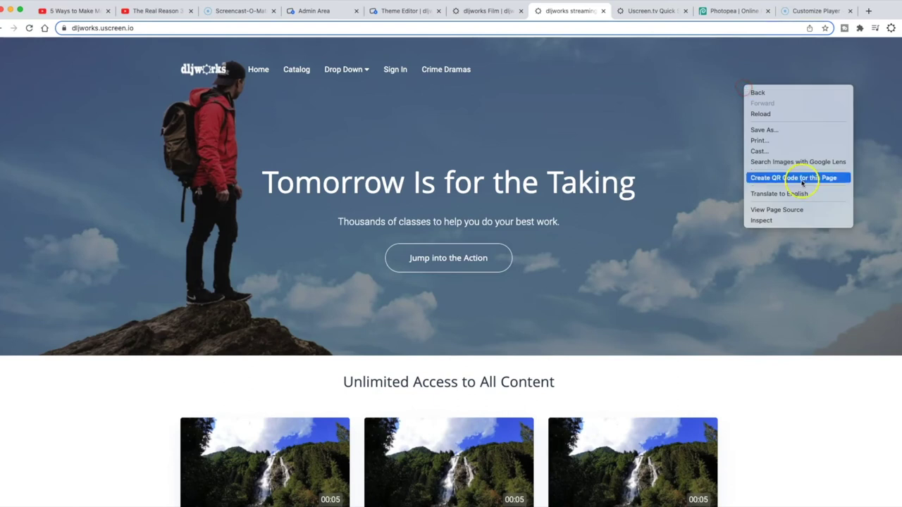
click(804, 209)
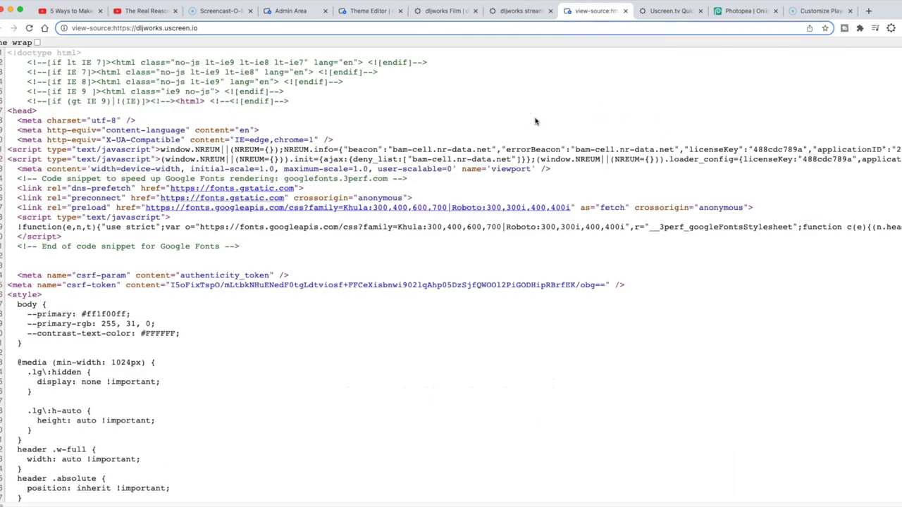
Search the page source for "title" and highlight the dljworks streaming platform text inside the title tag.
key(ctrl+f)
text(title)
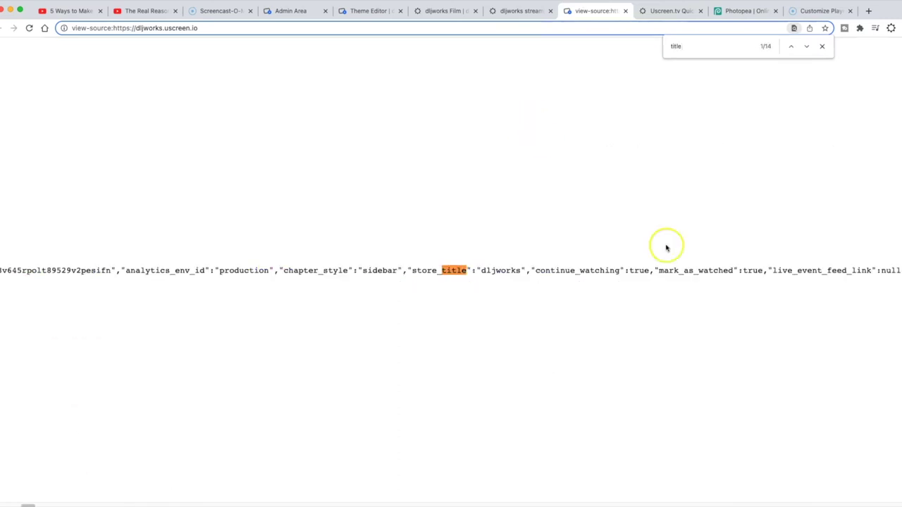
click(808, 46)
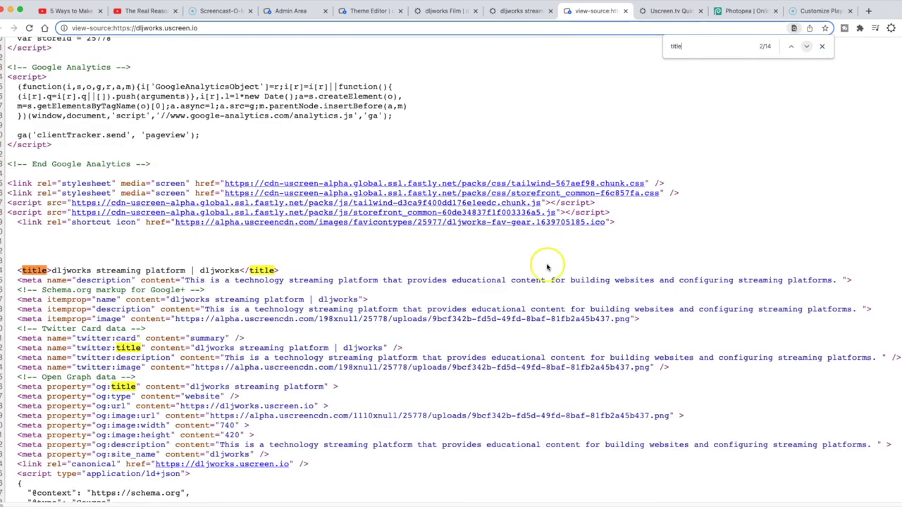
drag(51, 269, 195, 271)
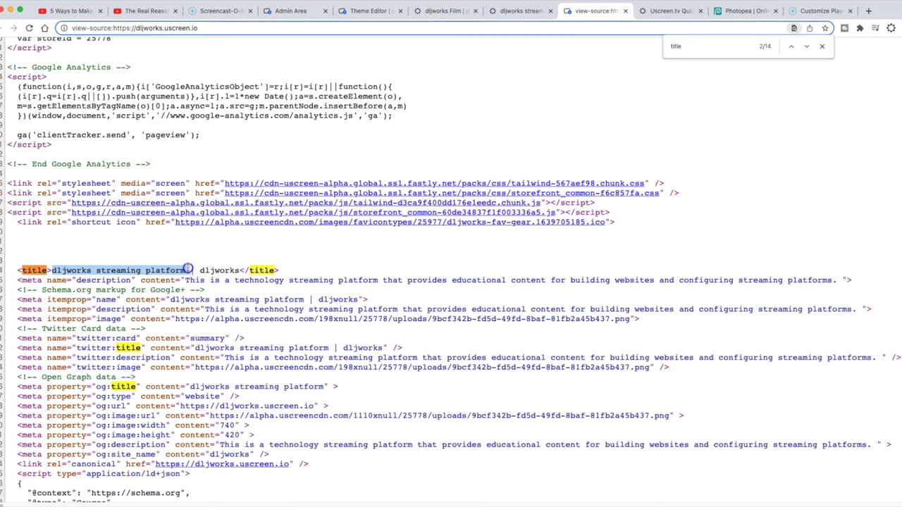
Compare the Page Title in the theme editor's SEO Settings with the title tag in the page source.
click(520, 10)
click(430, 11)
click(348, 11)
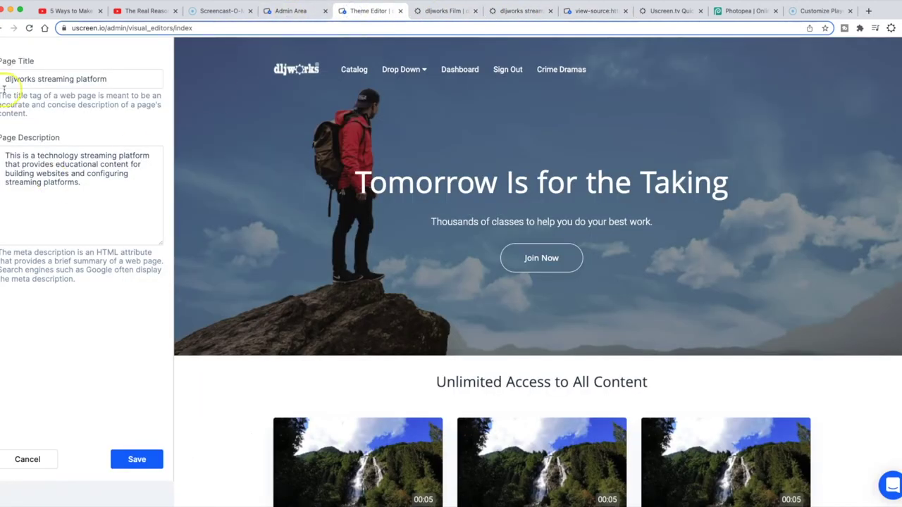
click(659, 10)
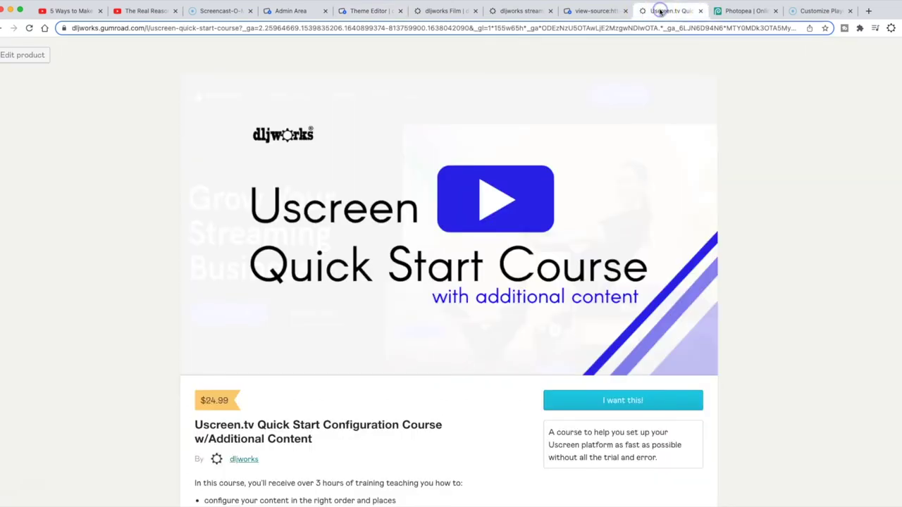
click(594, 12)
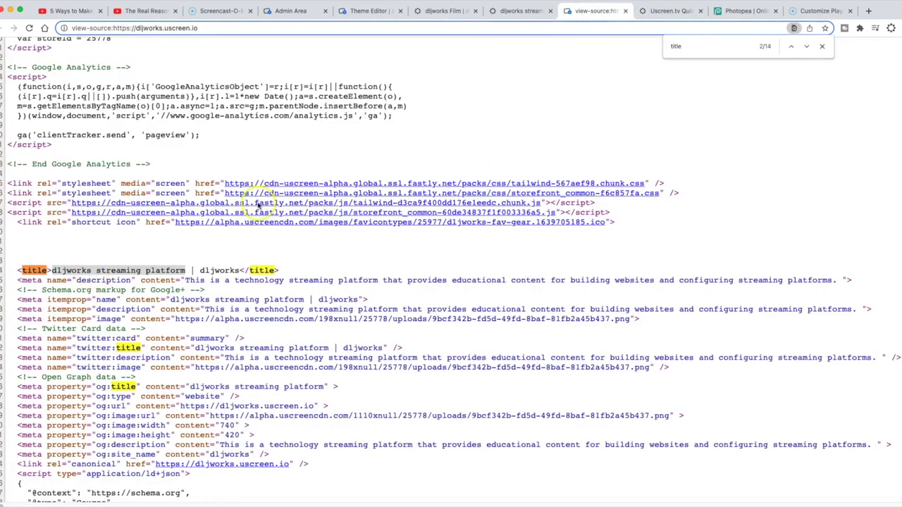
Highlight the Page Description in the theme editor's SEO Settings and the matching meta description in the page source.
click(221, 10)
click(290, 10)
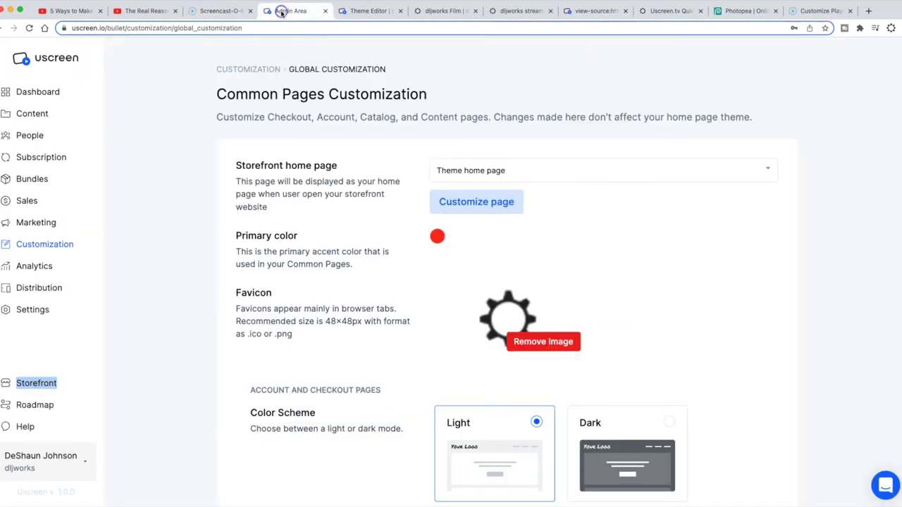
click(374, 11)
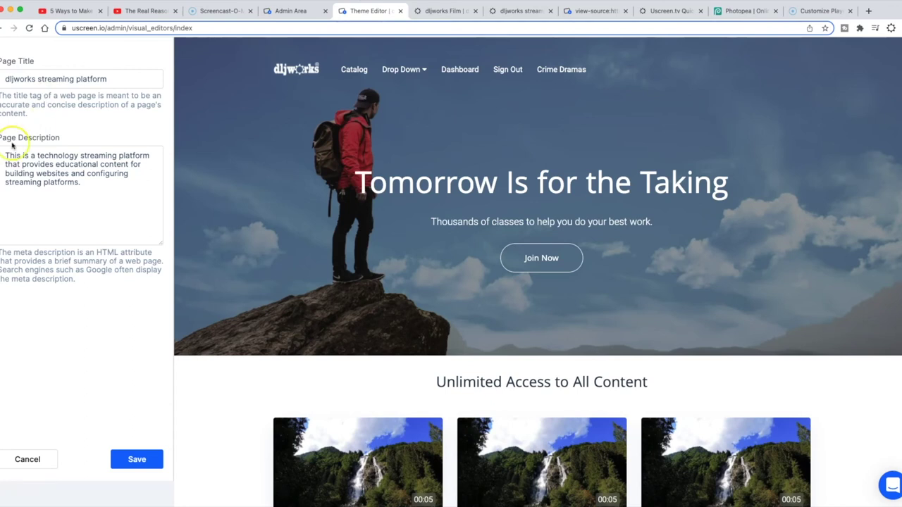
drag(6, 157, 137, 181)
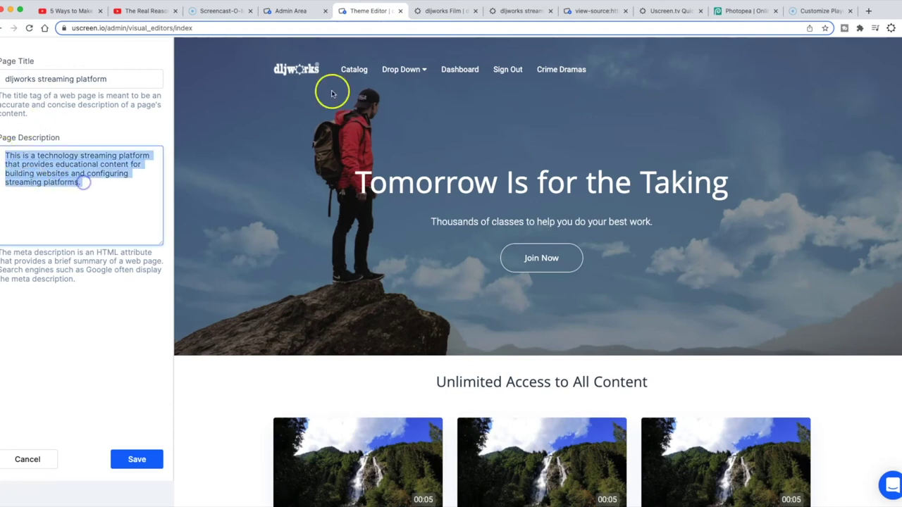
click(514, 10)
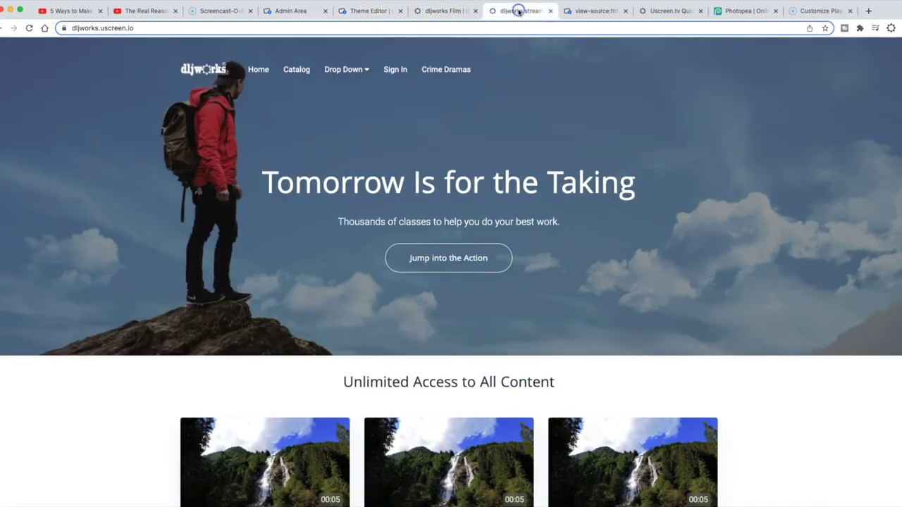
click(586, 11)
drag(22, 270, 826, 276)
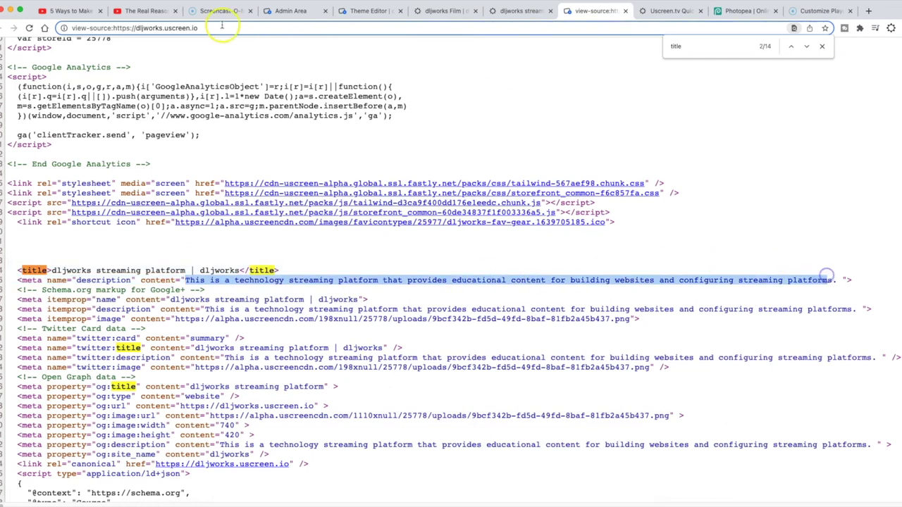
Return to the theme editor, leave SEO Settings and open the Footer block.
click(290, 11)
click(366, 10)
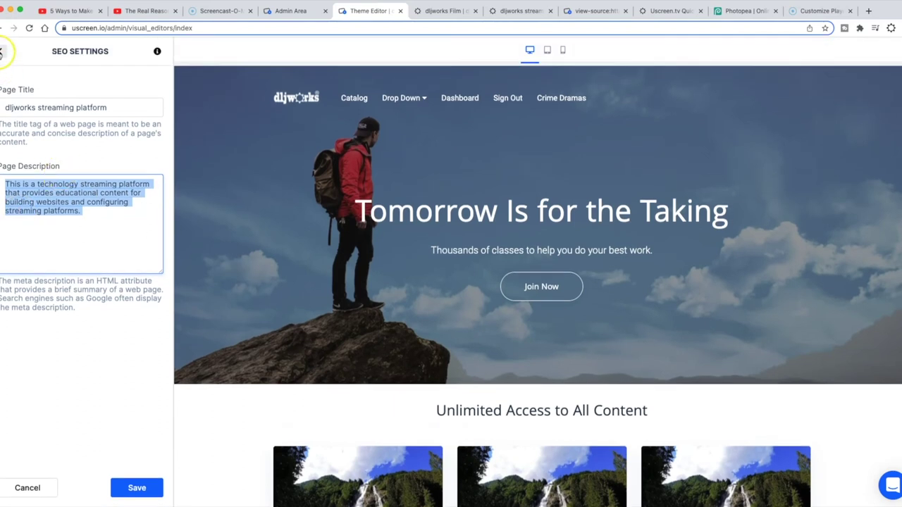
click(2, 52)
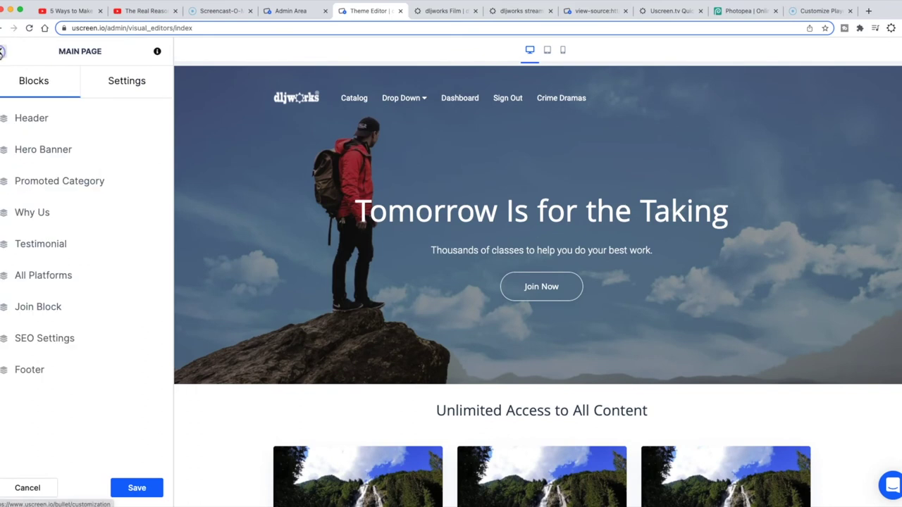
click(36, 371)
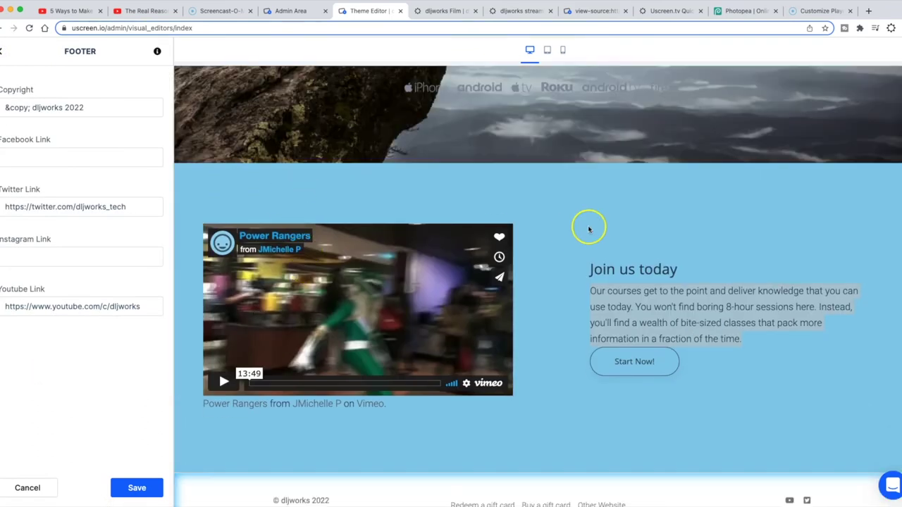
Review the footer's gift card links in the preview and highlight the Other Website link.
scroll(564, 275, down, 1)
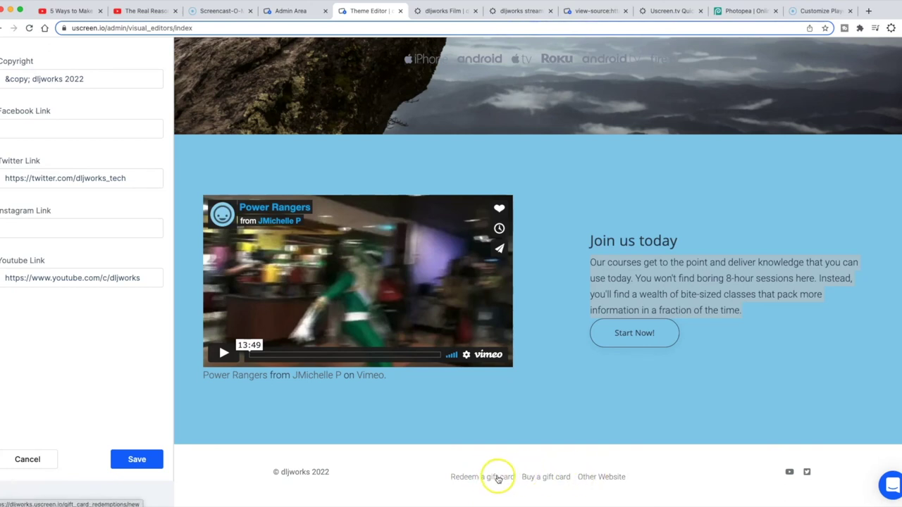
right_click(612, 478)
click(563, 456)
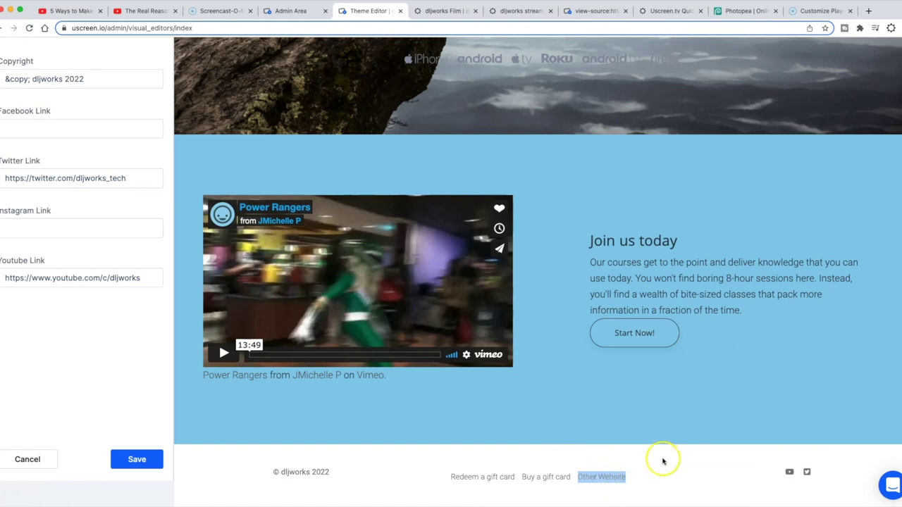
Go to the live storefront home page and open the Other Website link in its footer.
click(459, 11)
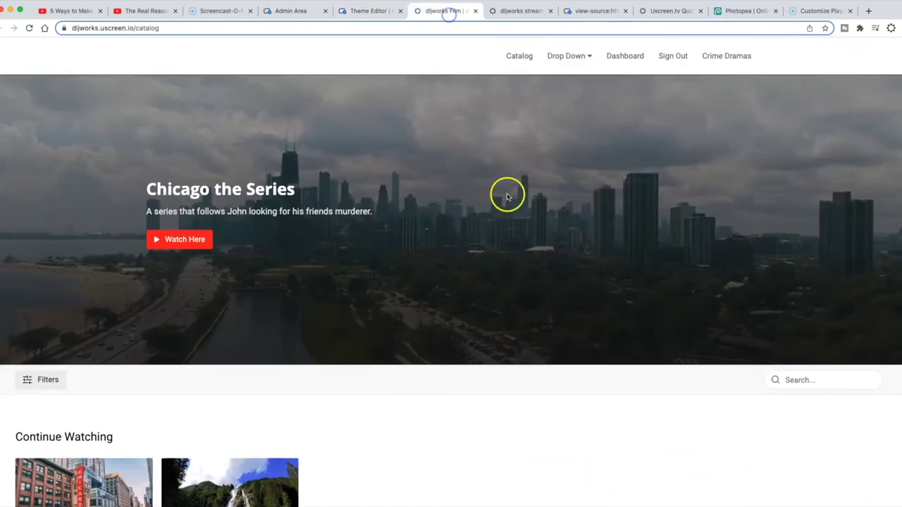
click(517, 12)
scroll(617, 188, down, 20)
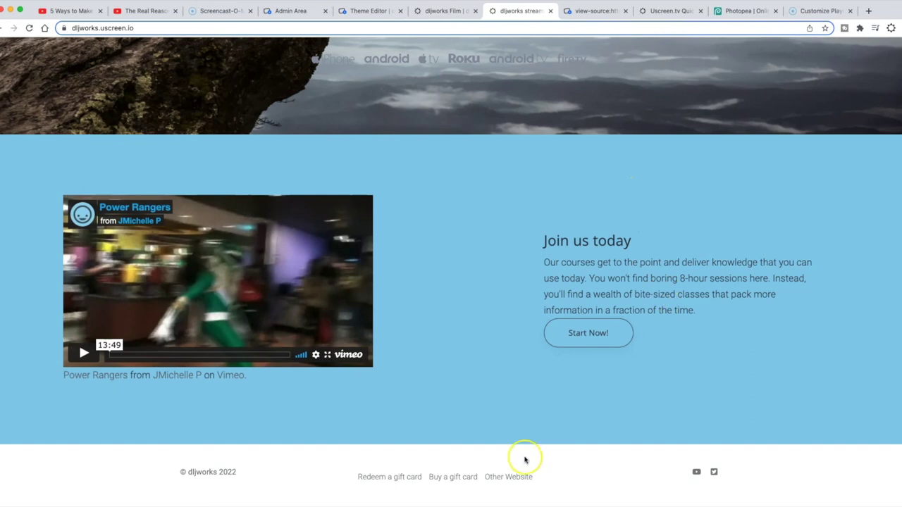
click(518, 477)
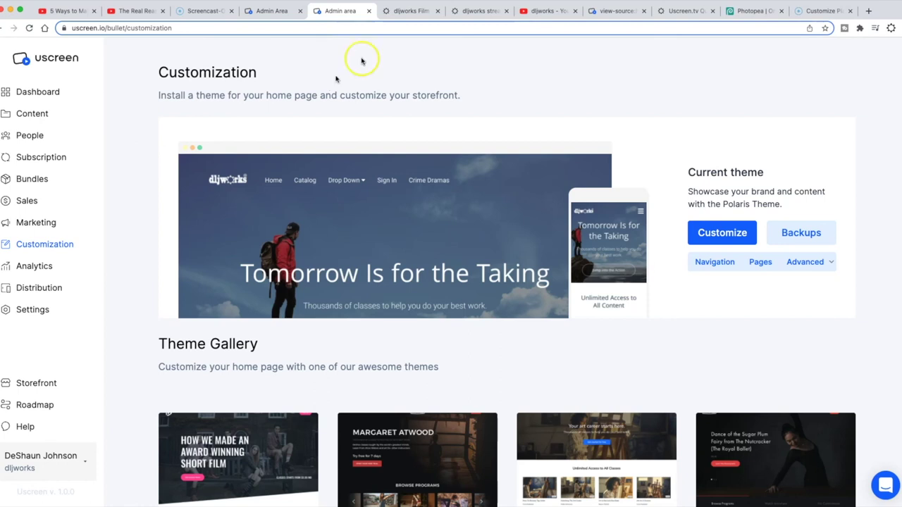
Return to the hero banner of the live storefront home page and highlight the dljworks.uscreen.io address.
click(404, 12)
click(466, 11)
scroll(463, 155, up, 10)
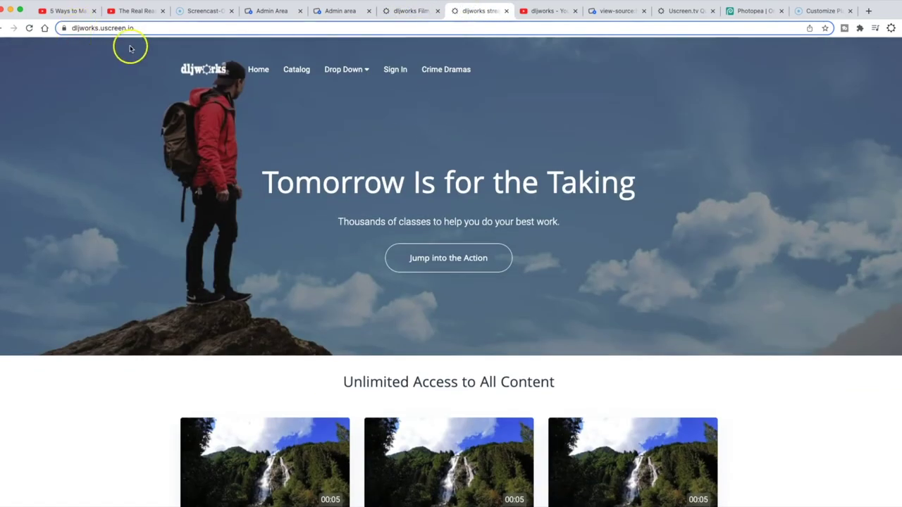
click(157, 29)
drag(157, 29, 67, 27)
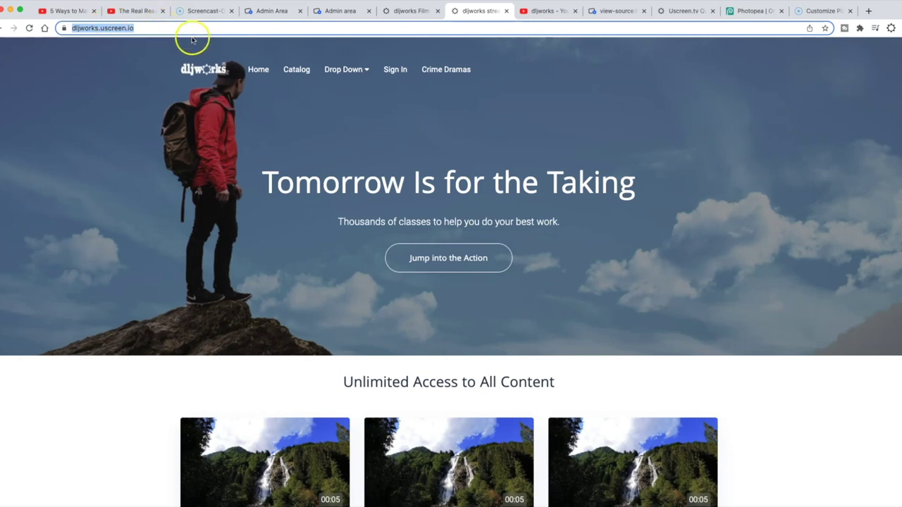
Review the Common Pages Customization options in the admin area, down to the Catalog SEO title and description.
click(260, 17)
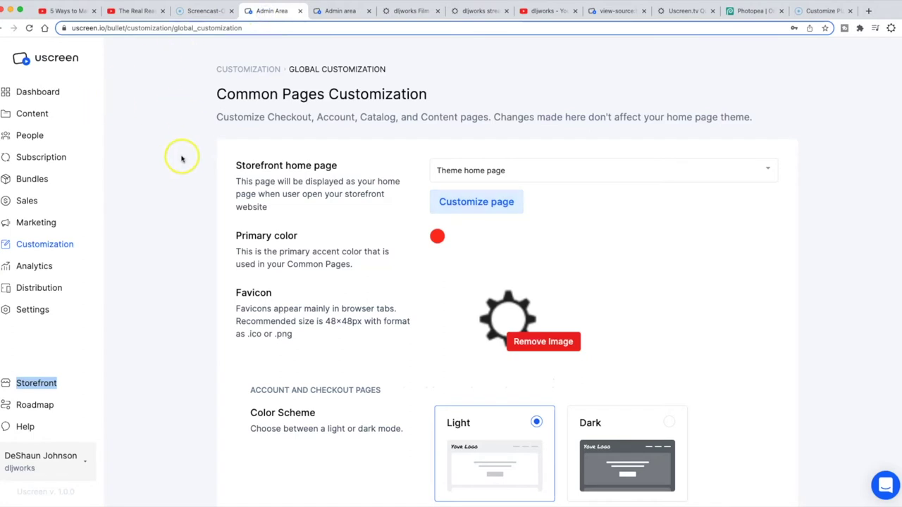
scroll(201, 151, down, 5)
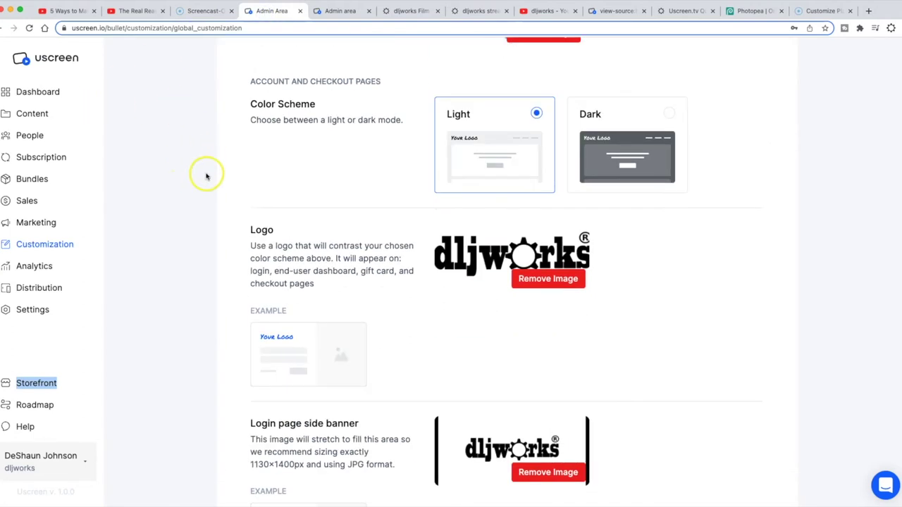
scroll(312, 322, down, 6)
scroll(300, 451, down, 6)
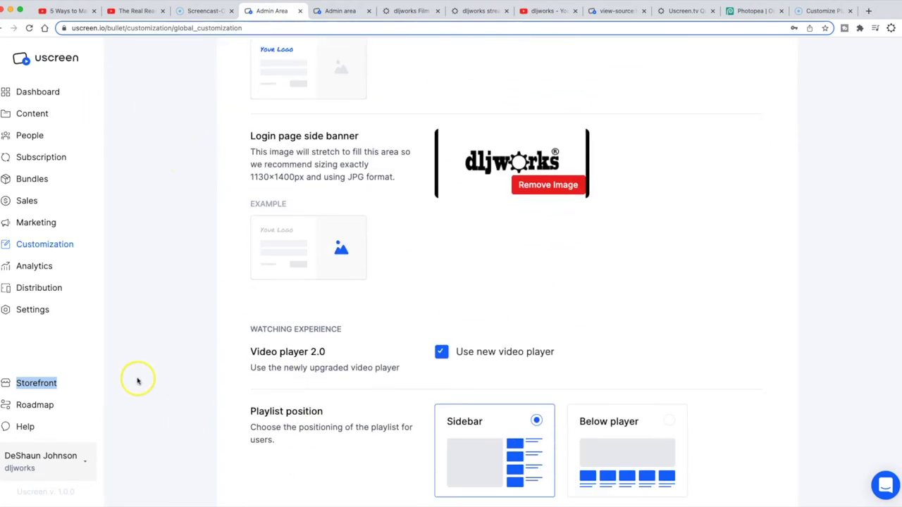
scroll(202, 358, down, 12)
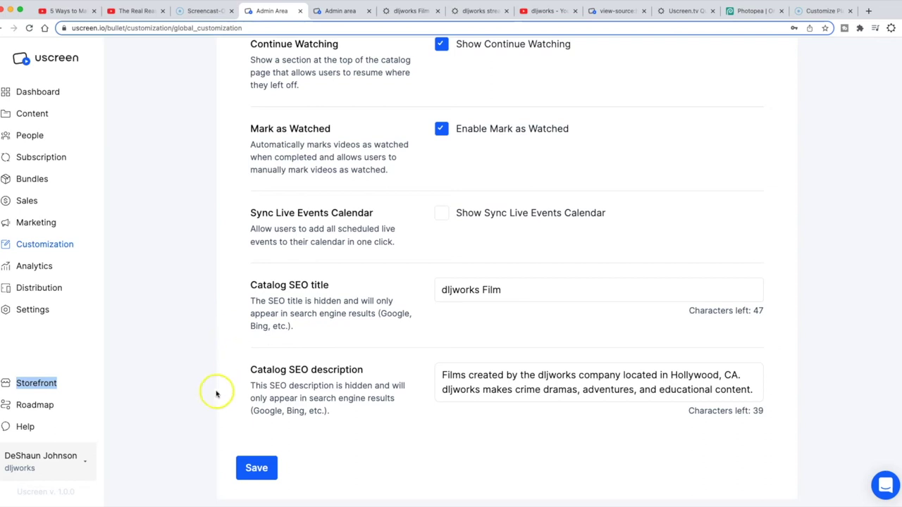
Look through the admin area's Settings overview, then return to the Customization section.
click(42, 309)
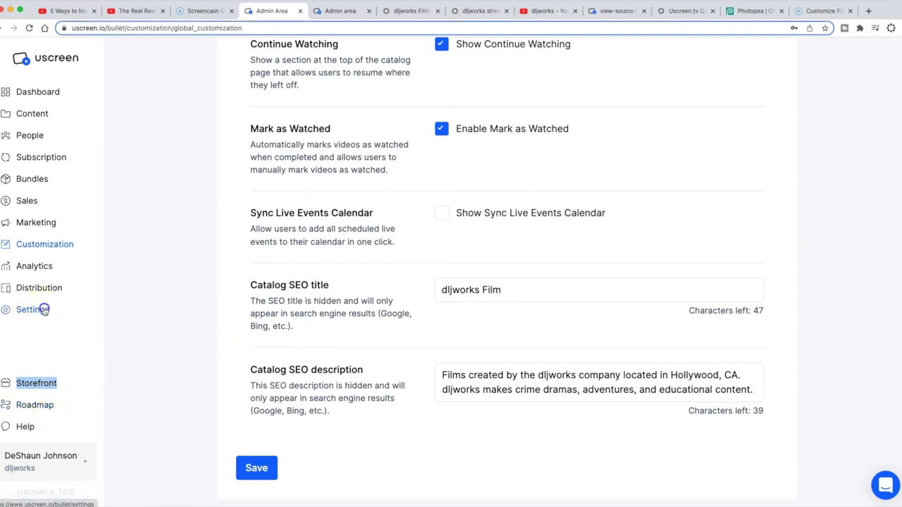
scroll(119, 277, down, 3)
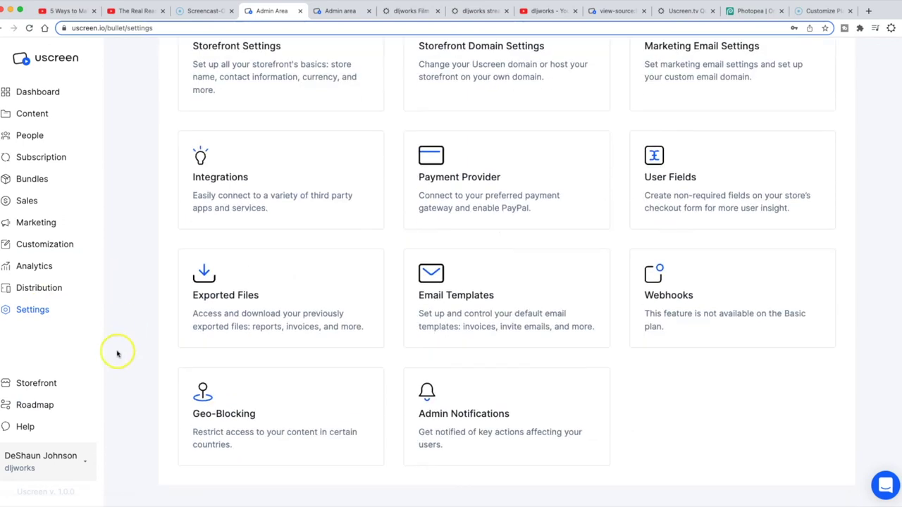
scroll(118, 353, up, 3)
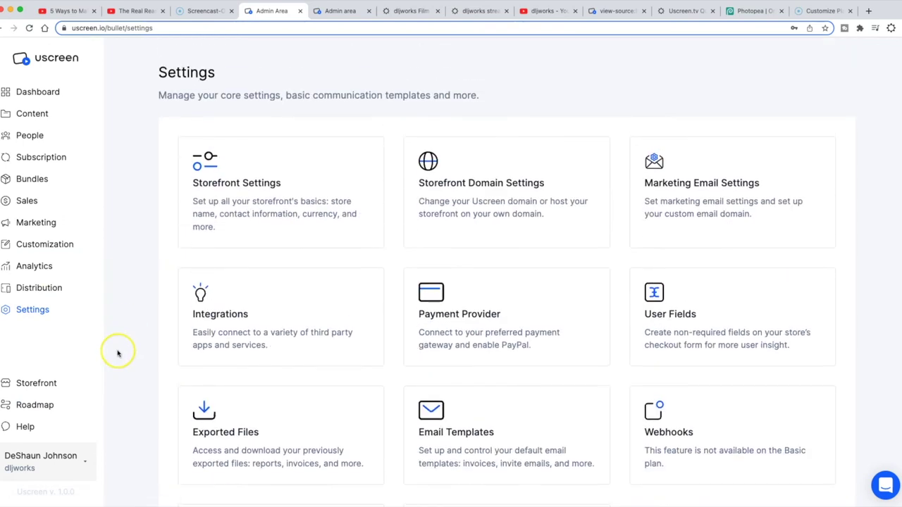
click(37, 242)
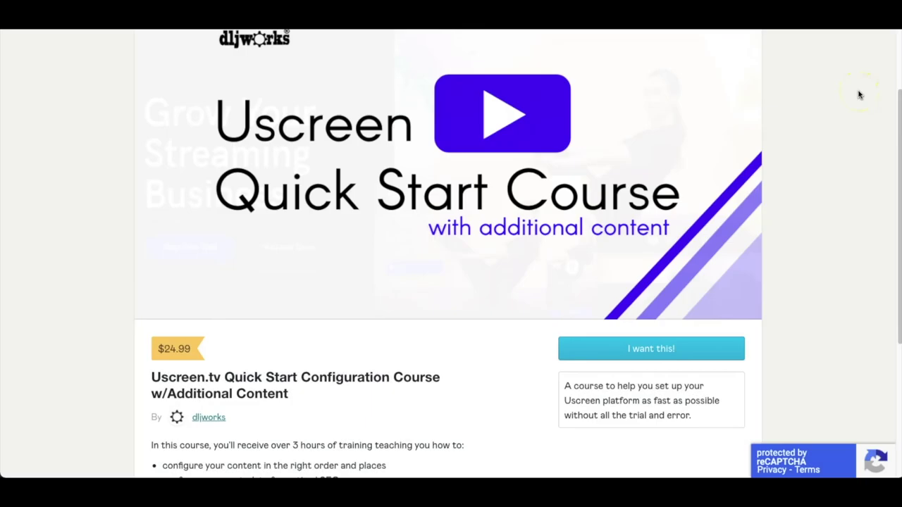
Examine the Gumroad page of the Uscreen Quick Start Course and its list of lessons and documentation.
scroll(858, 93, down, 3)
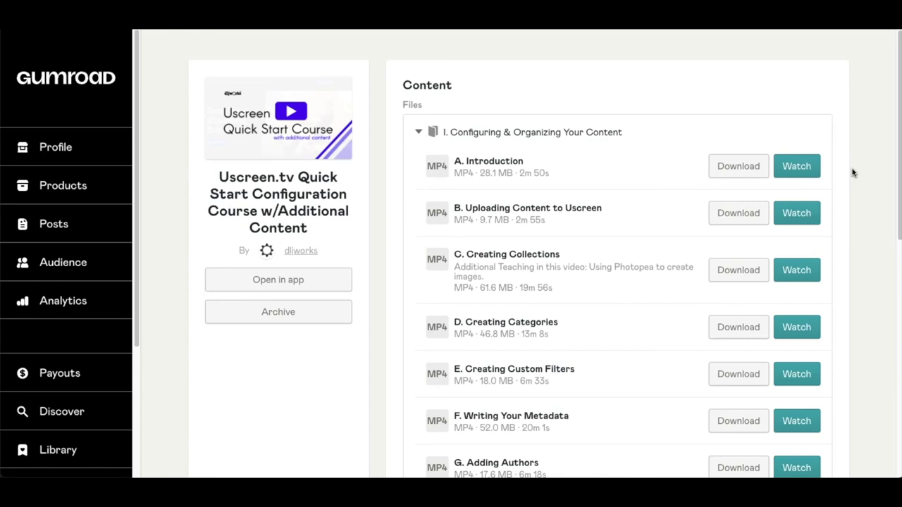
scroll(852, 175, down, 8)
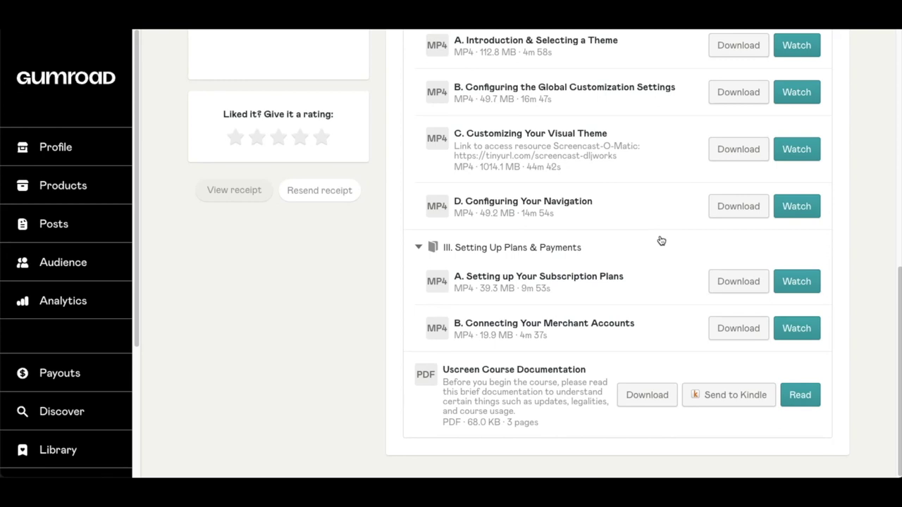
scroll(661, 241, up, 8)
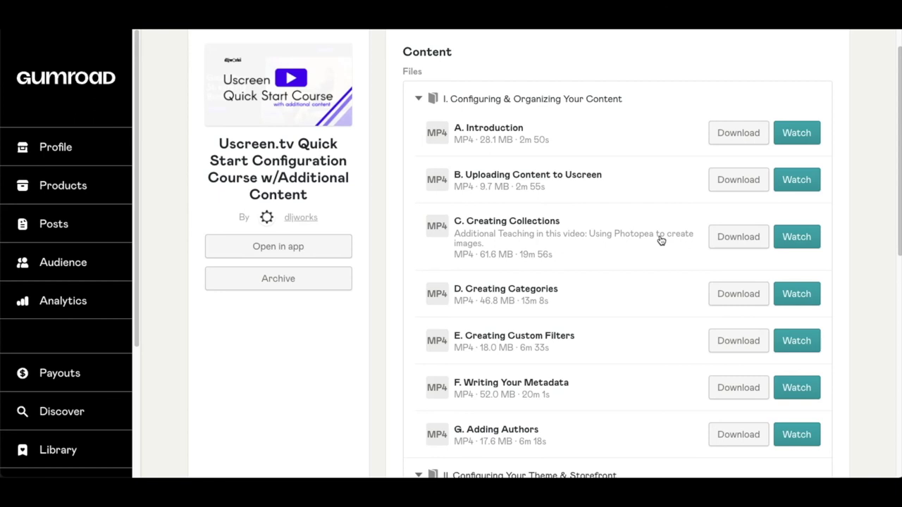
Review the course's full content list, from Configuring & Organizing Your Content through Setting Up Plans & Payments and the Uscreen Course Documentation.
click(645, 236)
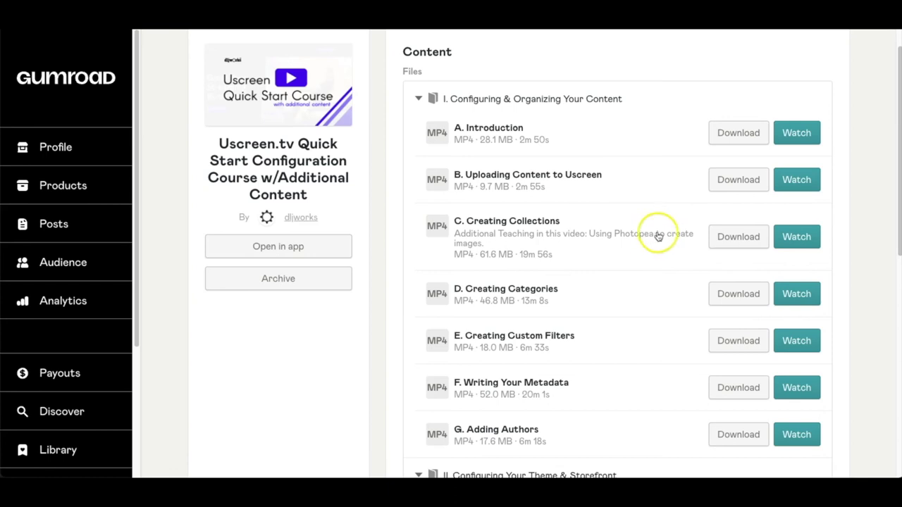
scroll(643, 238, down, 7)
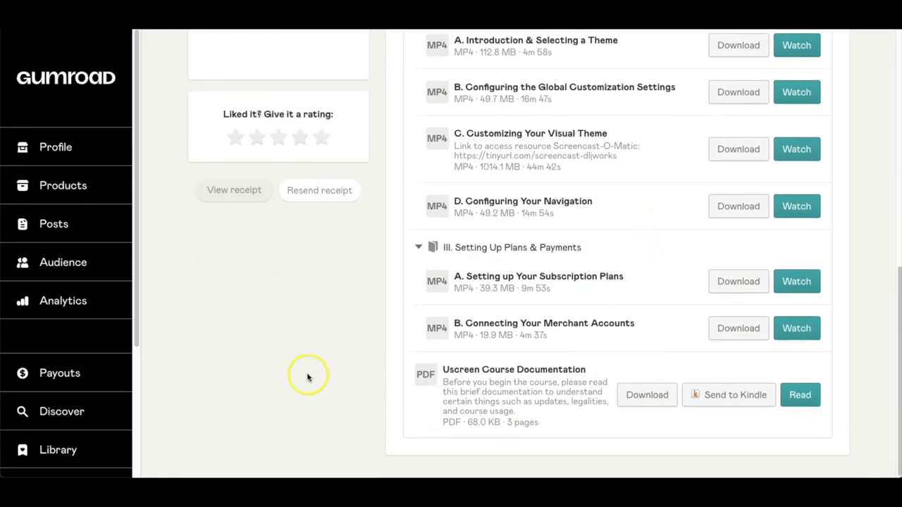
scroll(353, 352, up, 8)
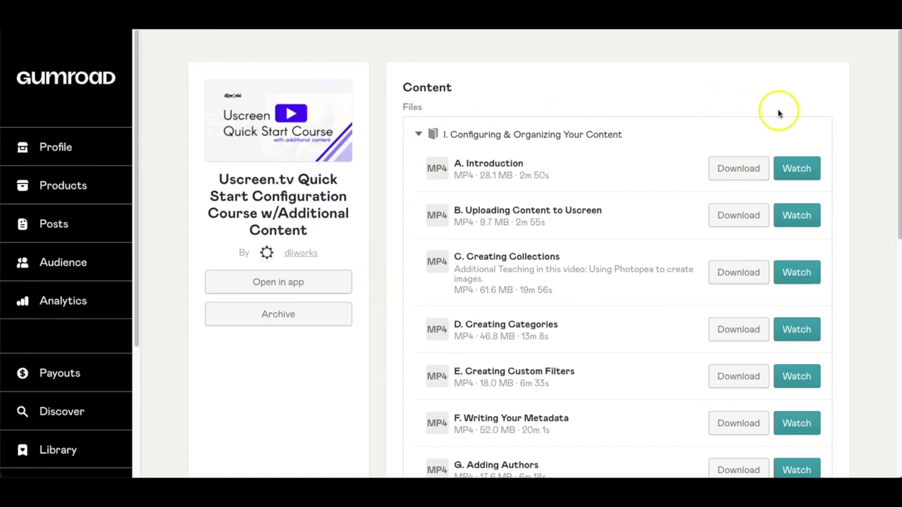
scroll(803, 101, down, 1)
scroll(809, 98, down, 8)
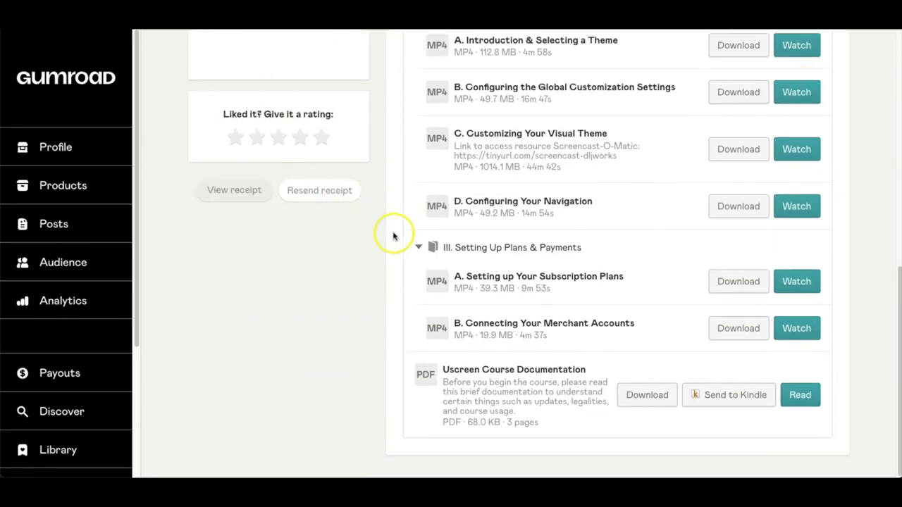
scroll(388, 232, up, 10)
scroll(387, 232, down, 10)
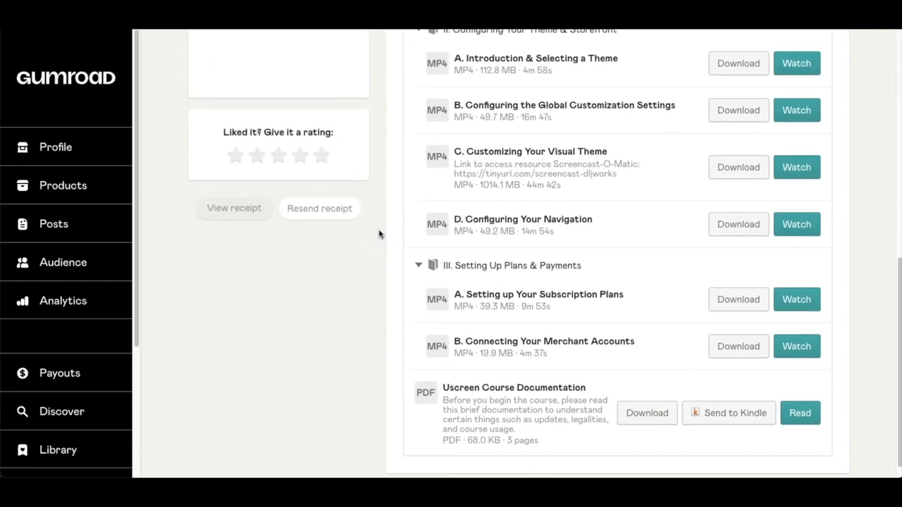
scroll(379, 234, up, 10)
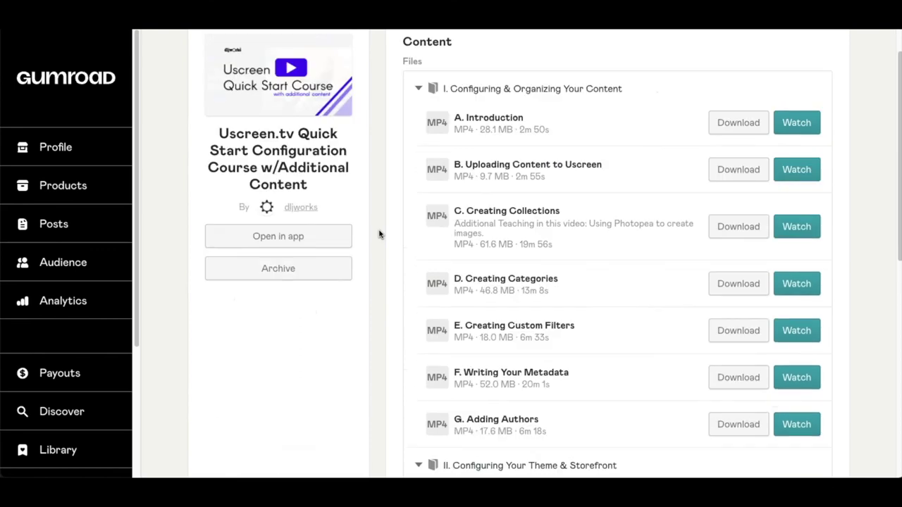